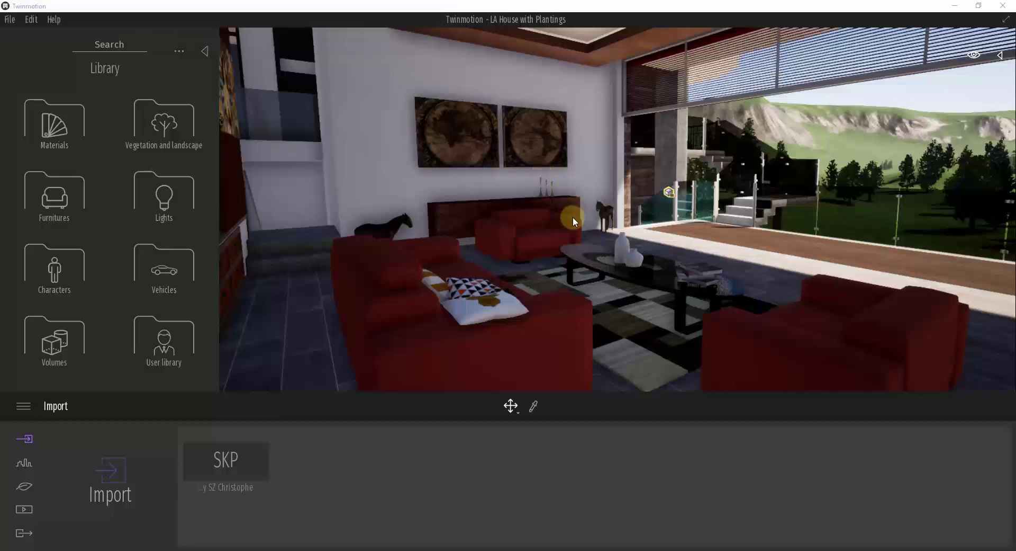
# - Look around the living room and its terrace opening from several viewpoints
pyautogui.press('e')
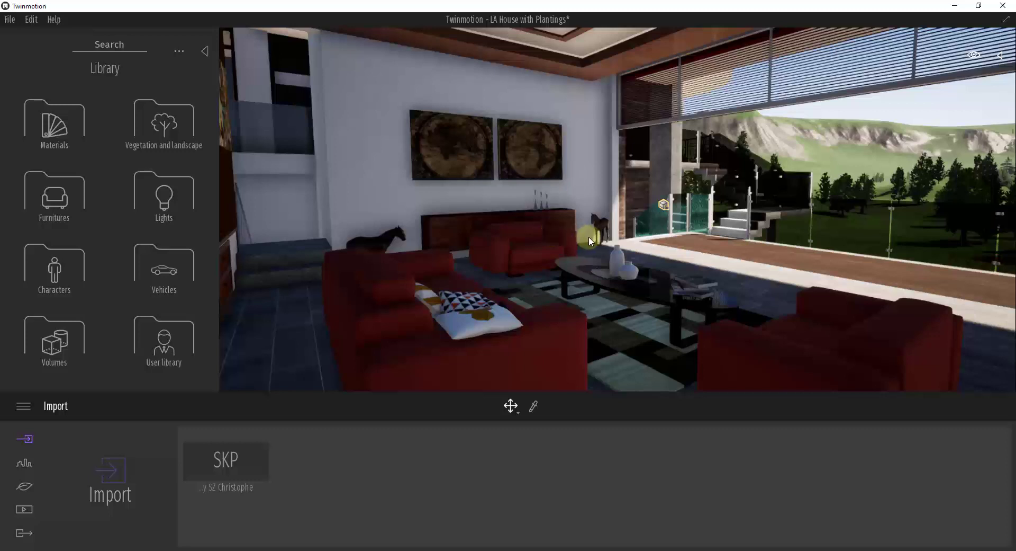
pyautogui.moveTo(589, 236); pyautogui.dragTo(607, 395)
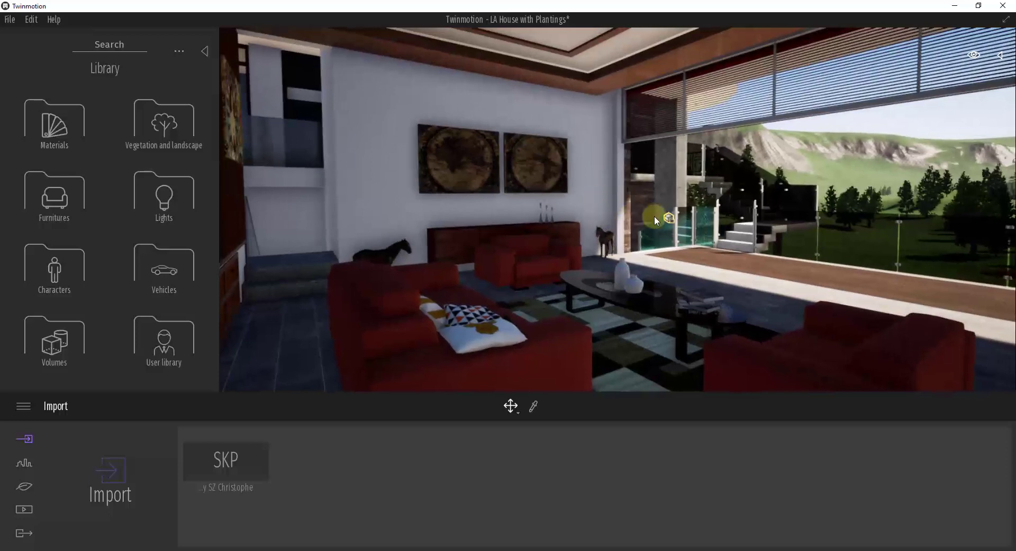
pyautogui.doubleClick(655, 215)
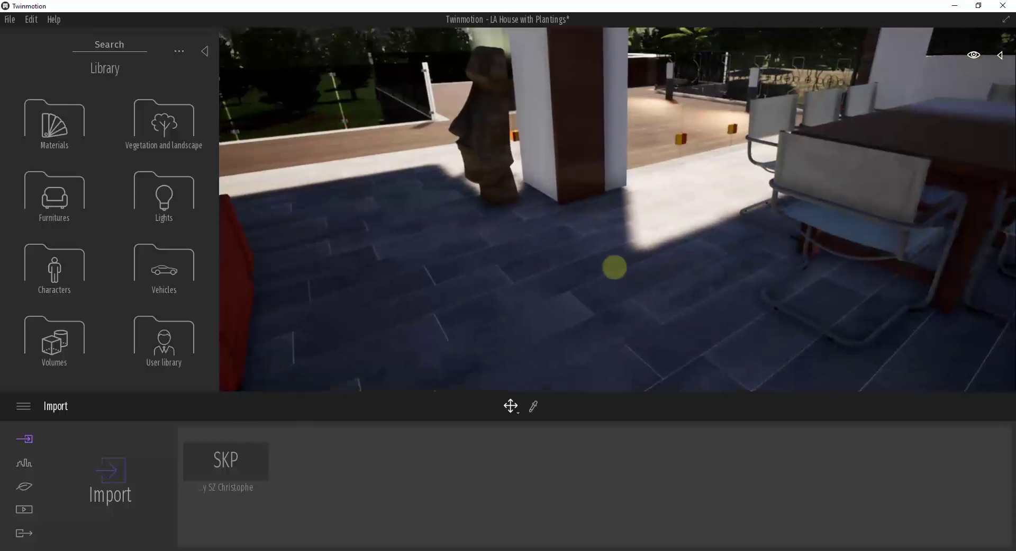
pyautogui.moveTo(615, 268); pyautogui.dragTo(652, 258, button='right')
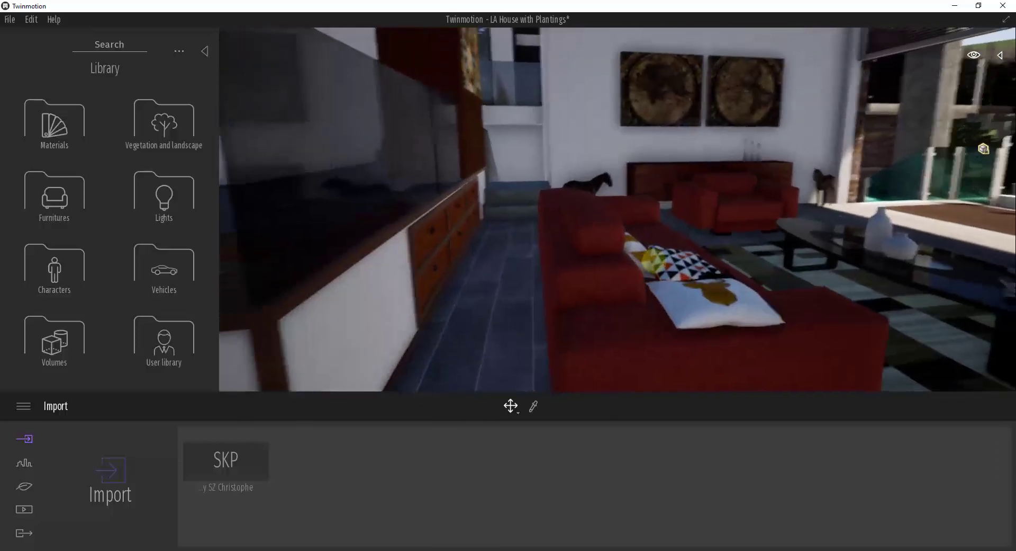
pyautogui.scroll(-2, 654, 261)
pyautogui.press('Right')
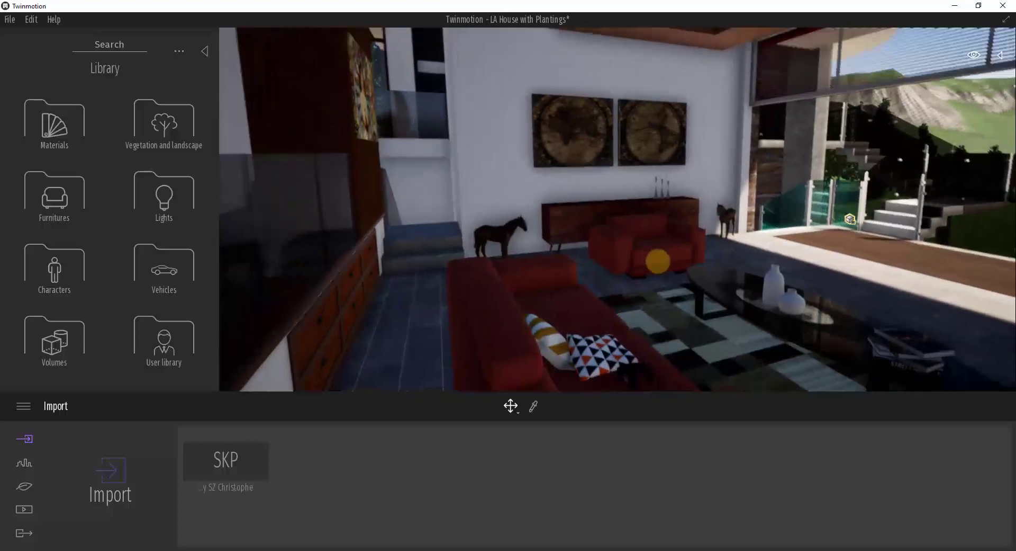
pyautogui.press('Left')
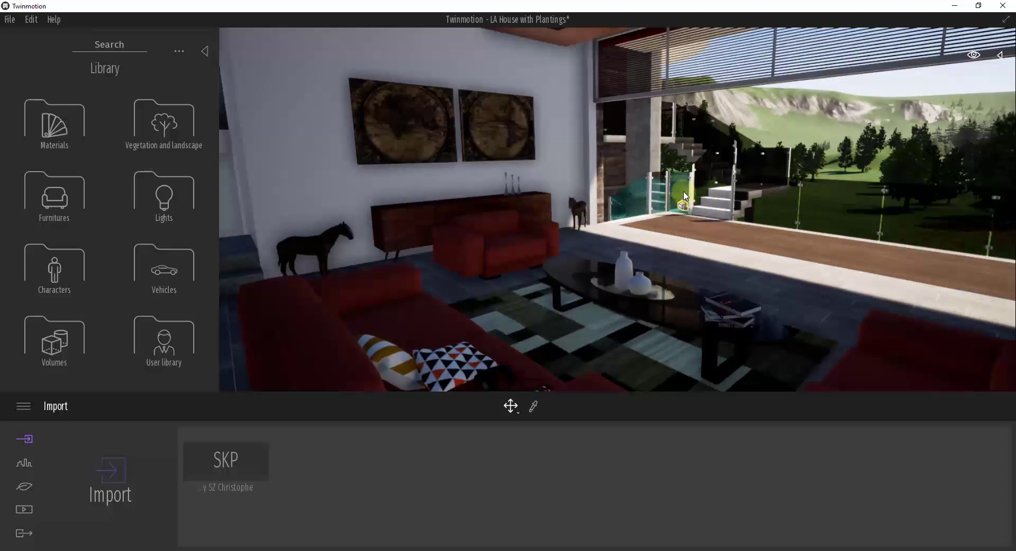
pyautogui.press('Left')
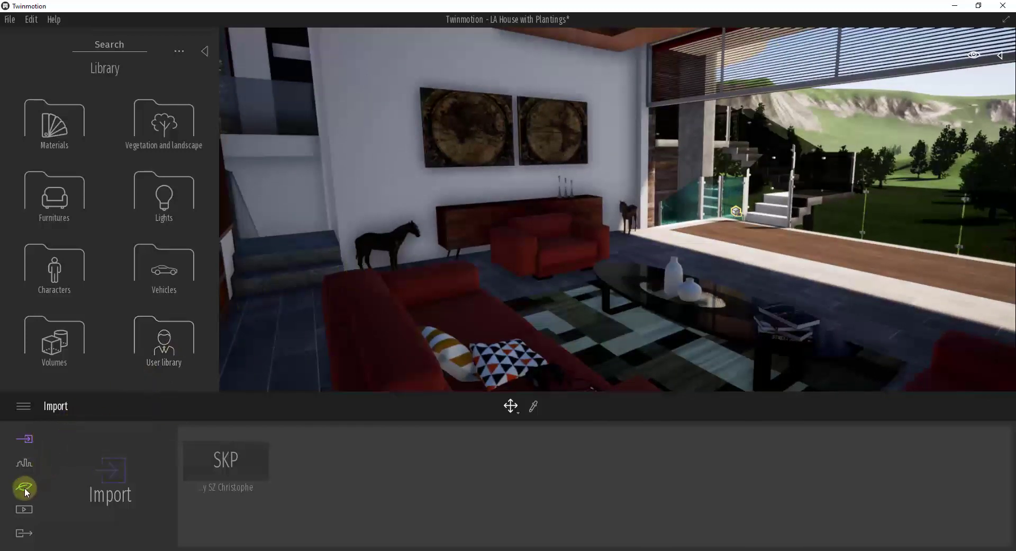
# - Create a video clip from a living room view facing the red sofas and front door, and look over its settings categories
pyautogui.click(22, 508)
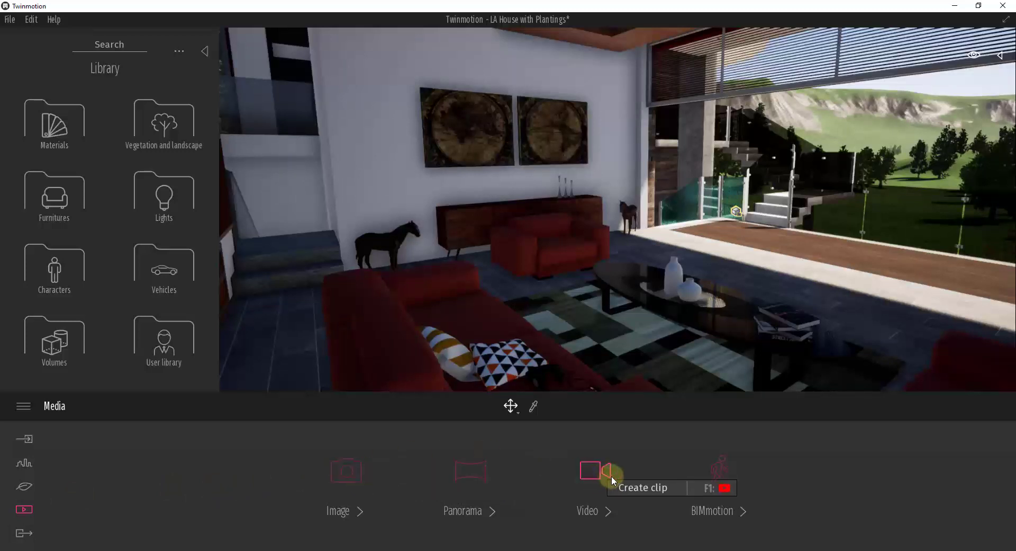
pyautogui.click(595, 470)
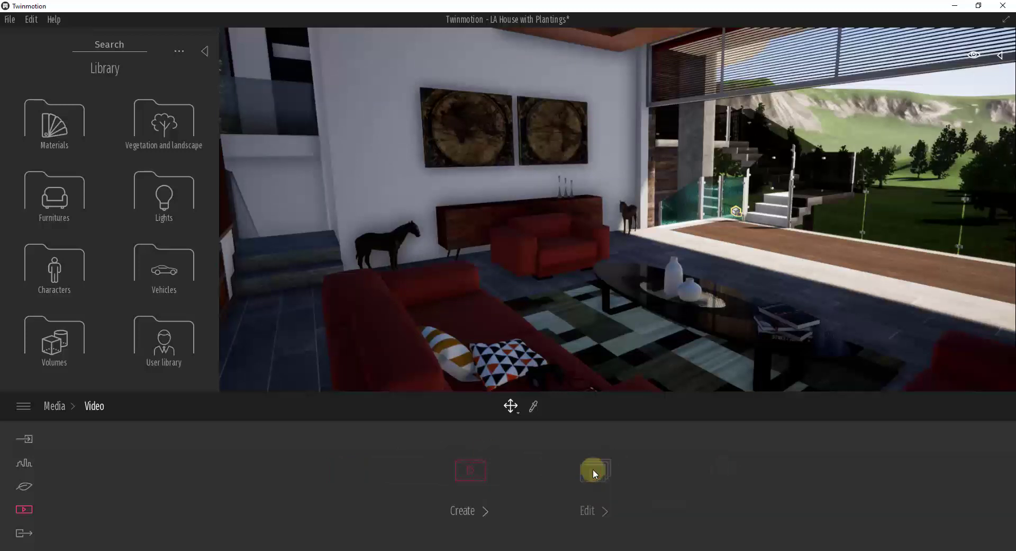
pyautogui.click(474, 473)
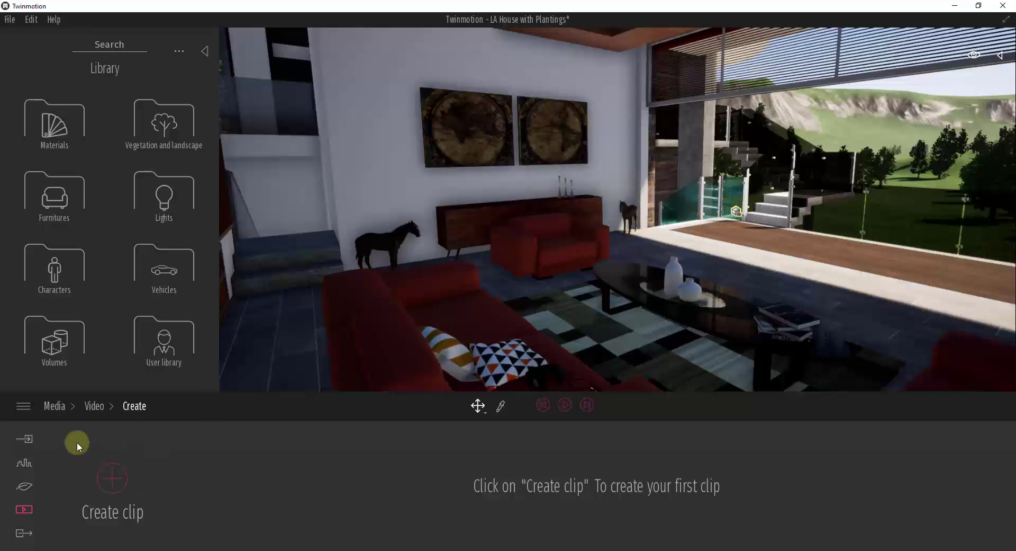
pyautogui.click(95, 409)
pyautogui.moveTo(530, 294)
pyautogui.mouseDown()
pyautogui.moveTo(542, 290)
pyautogui.moveTo(478, 291)
pyautogui.moveTo(583, 290)
pyautogui.moveTo(501, 287)
pyautogui.moveTo(539, 286)
pyautogui.mouseUp()
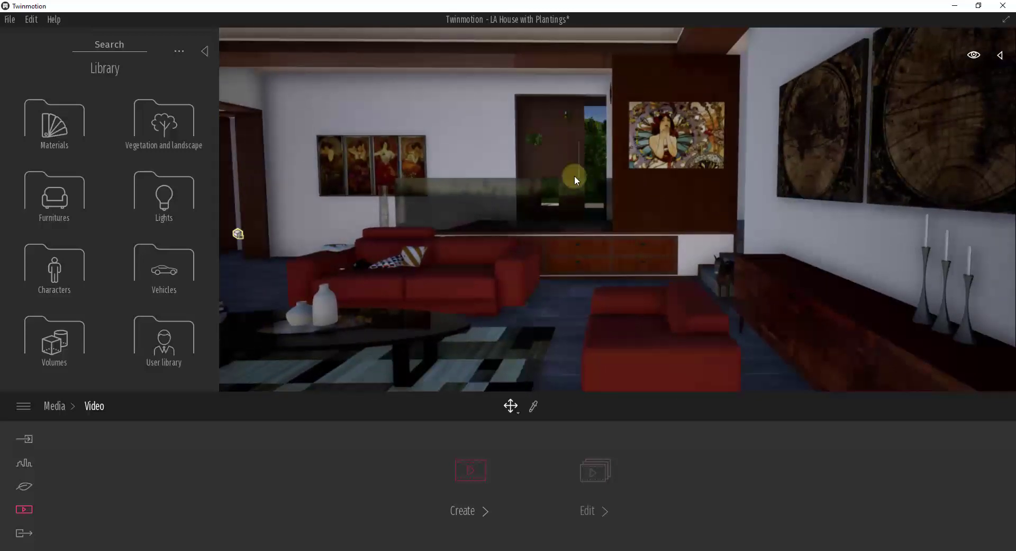
pyautogui.click(476, 474)
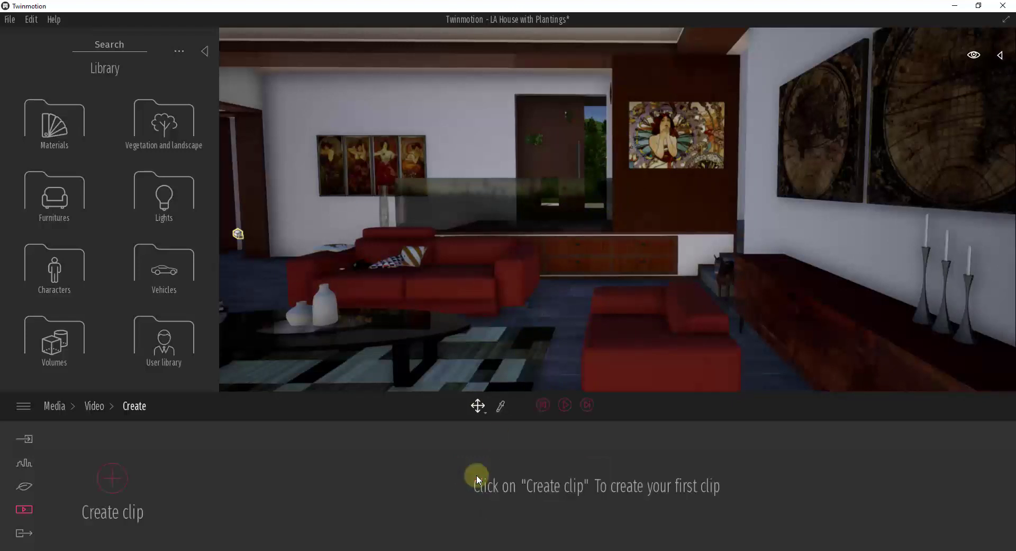
pyautogui.click(111, 478)
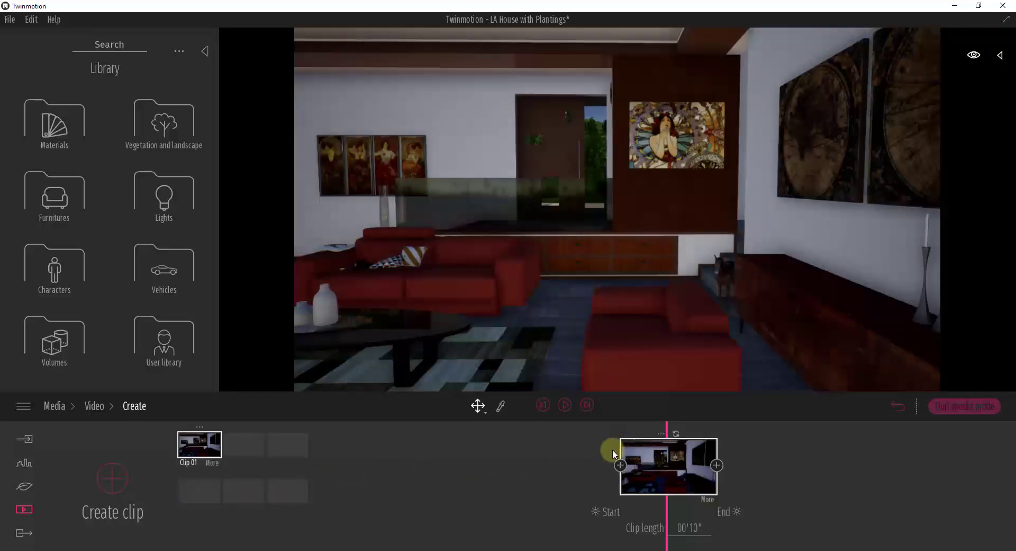
pyautogui.click(211, 466)
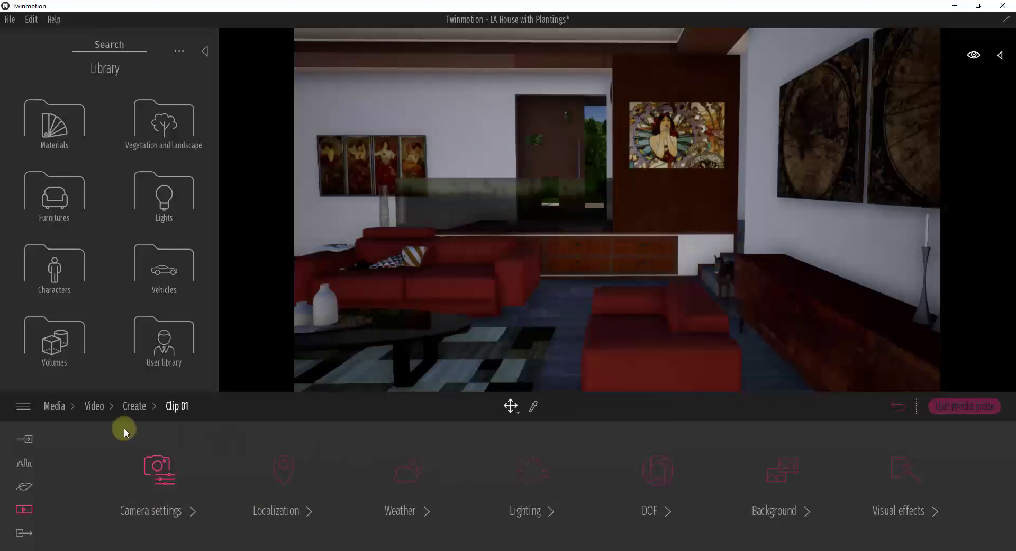
pyautogui.click(135, 406)
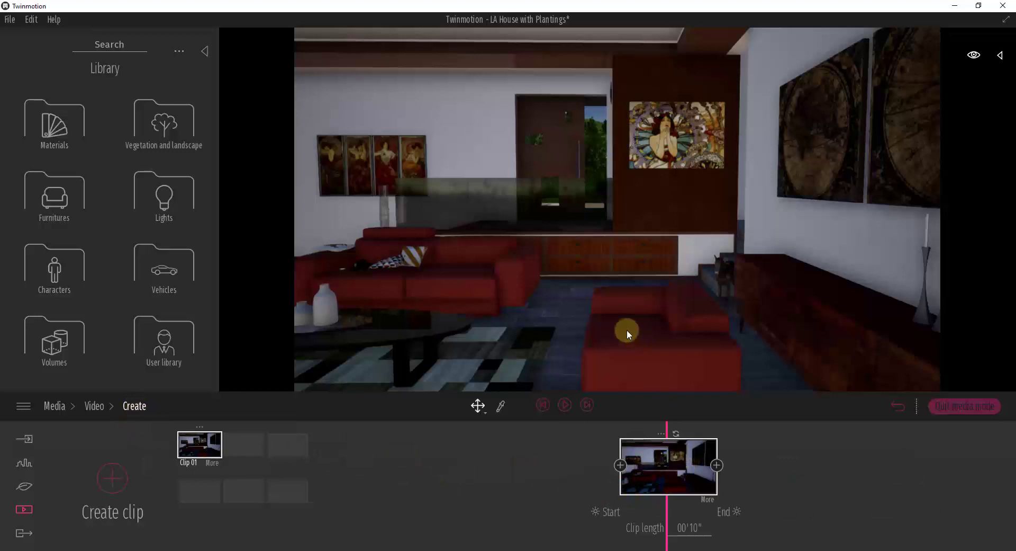
# - Add a second keyframe to the clip, framing the stone head statue with the sofas beyond, and preview the movement
pyautogui.moveTo(646, 315); pyautogui.dragTo(647, 318)
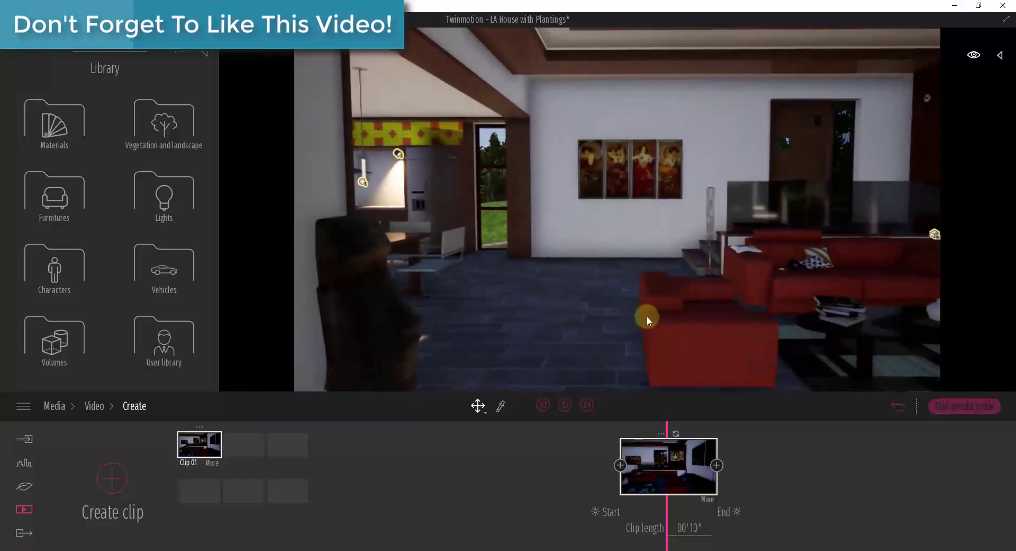
pyautogui.click(717, 464)
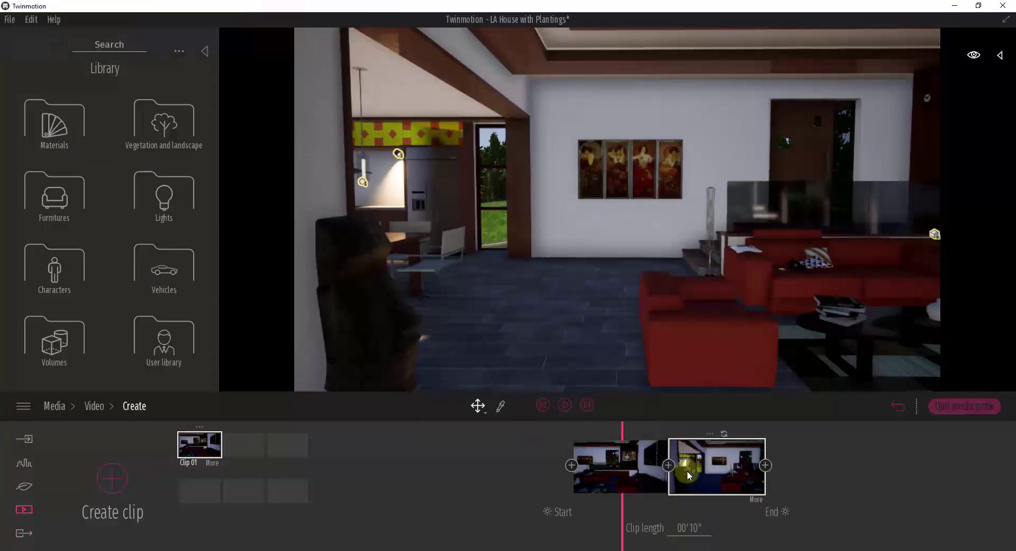
pyautogui.moveTo(630, 465)
pyautogui.click(564, 410)
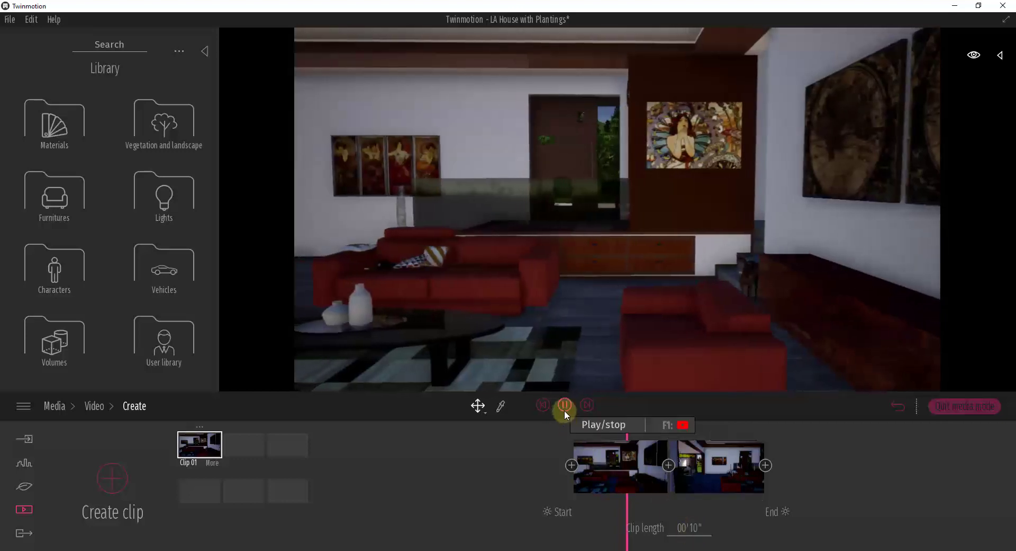
pyautogui.moveTo(716, 481)
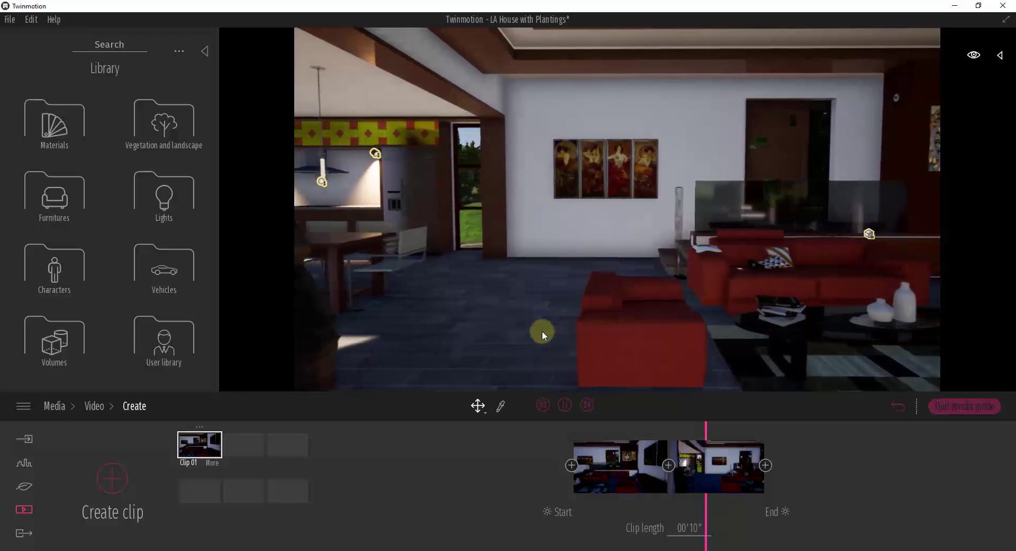
pyautogui.press('space')
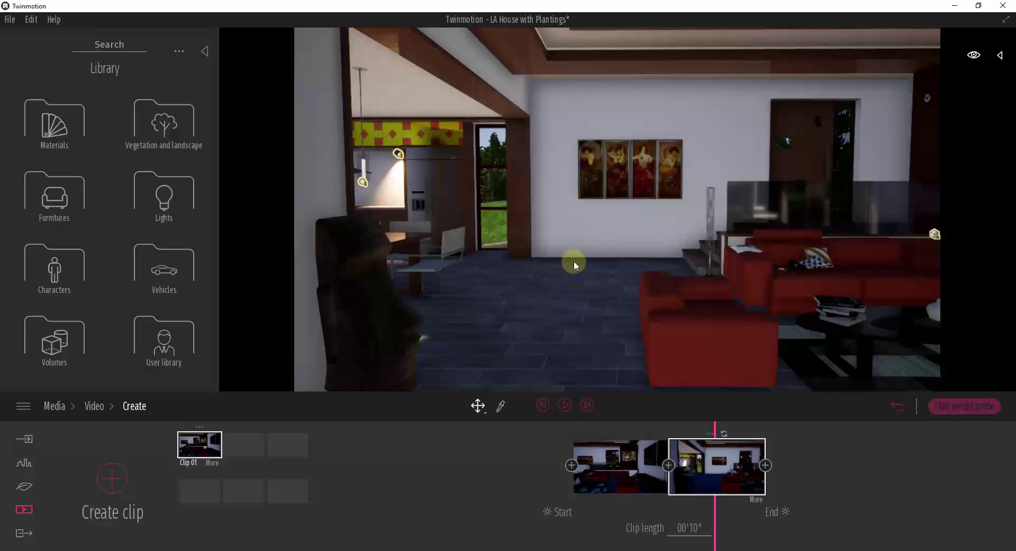
# - Add a third keyframe viewing the dining table with the refrigerator and entry steps behind it, and play the clip
pyautogui.moveTo(574, 260); pyautogui.dragTo(574, 261)
pyautogui.click(808, 516)
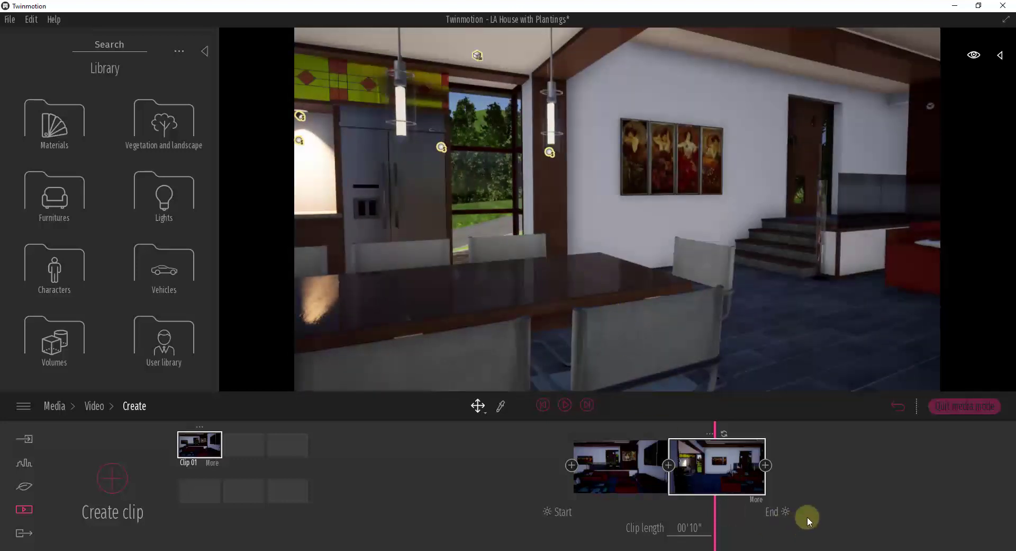
pyautogui.click(765, 465)
pyautogui.click(565, 406)
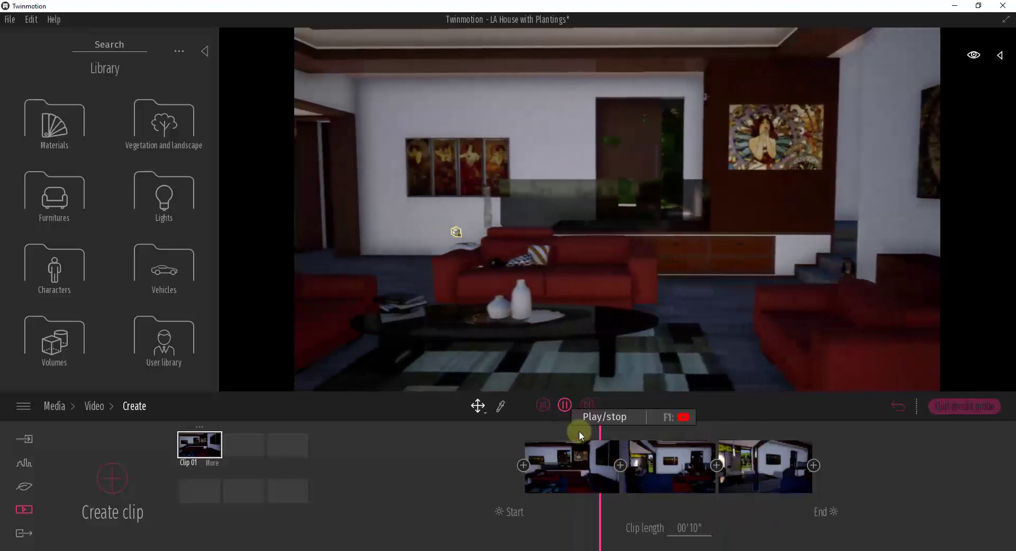
pyautogui.click(584, 476)
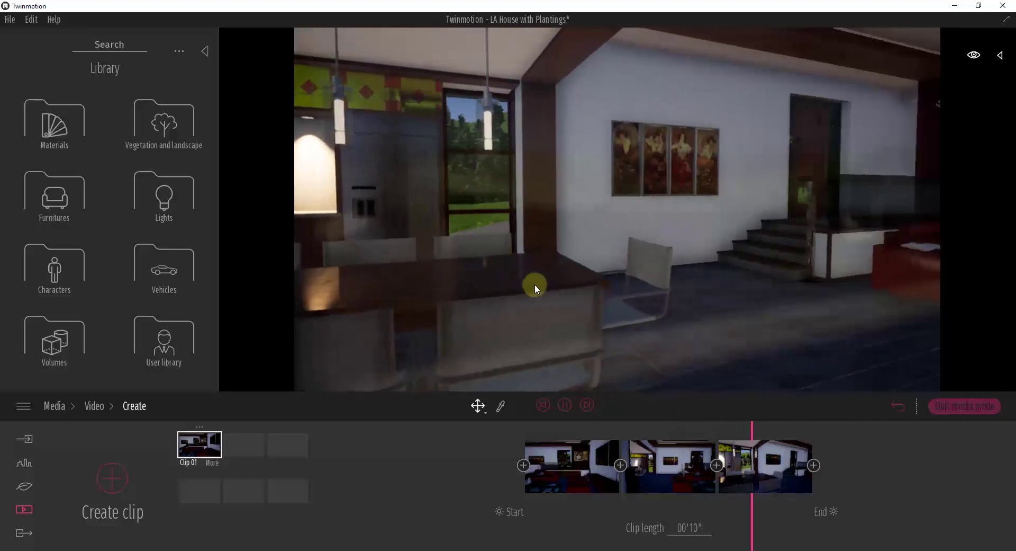
pyautogui.press('space')
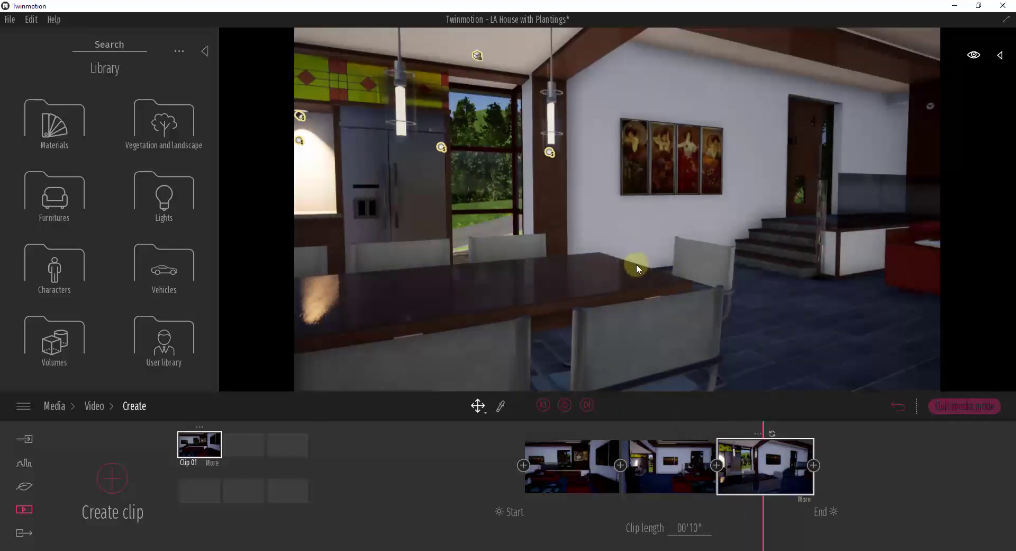
# - Add a fourth keyframe facing the curved kitchen island and range hood, and preview the whole camera path
pyautogui.moveTo(686, 208); pyautogui.dragTo(690, 208)
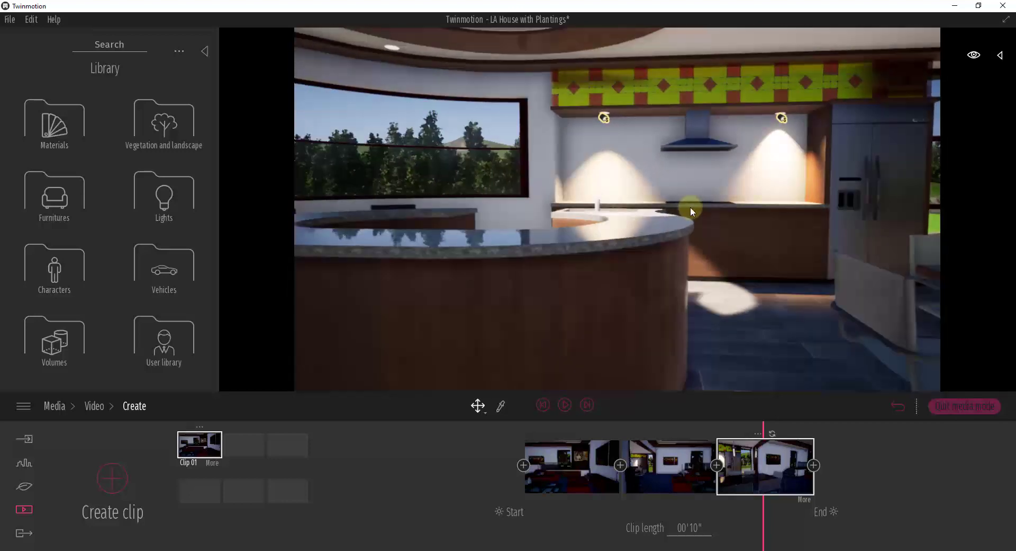
pyautogui.click(814, 465)
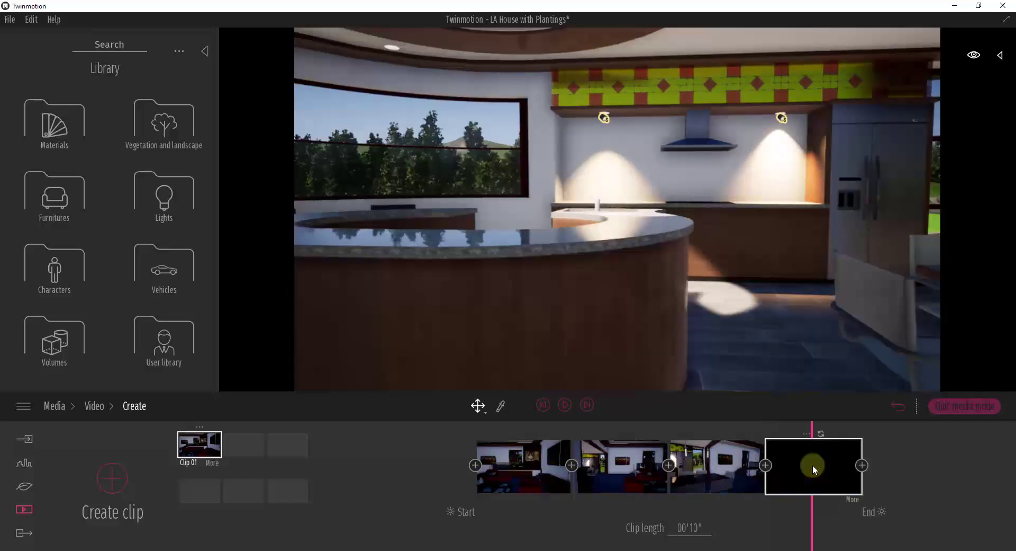
pyautogui.click(566, 405)
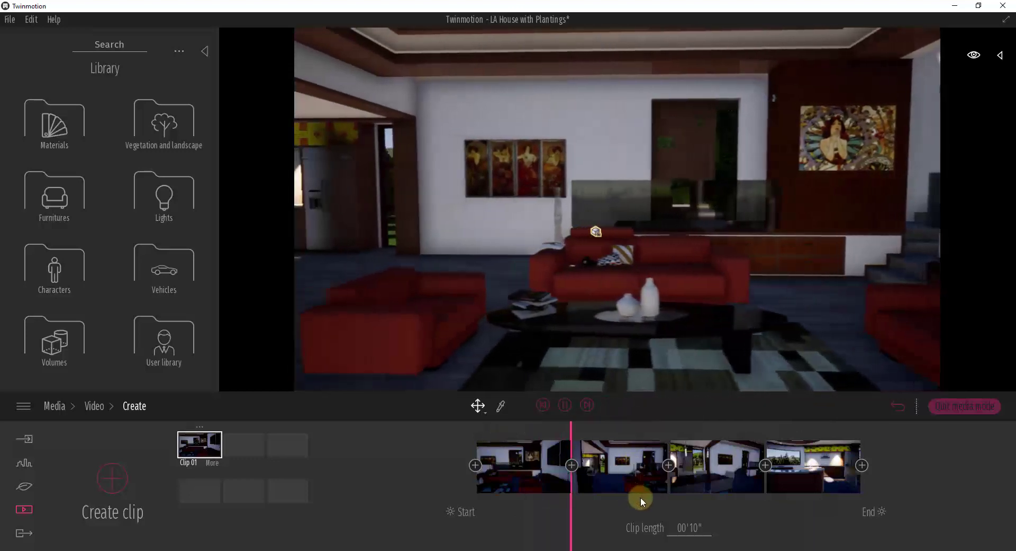
pyautogui.moveTo(634, 473)
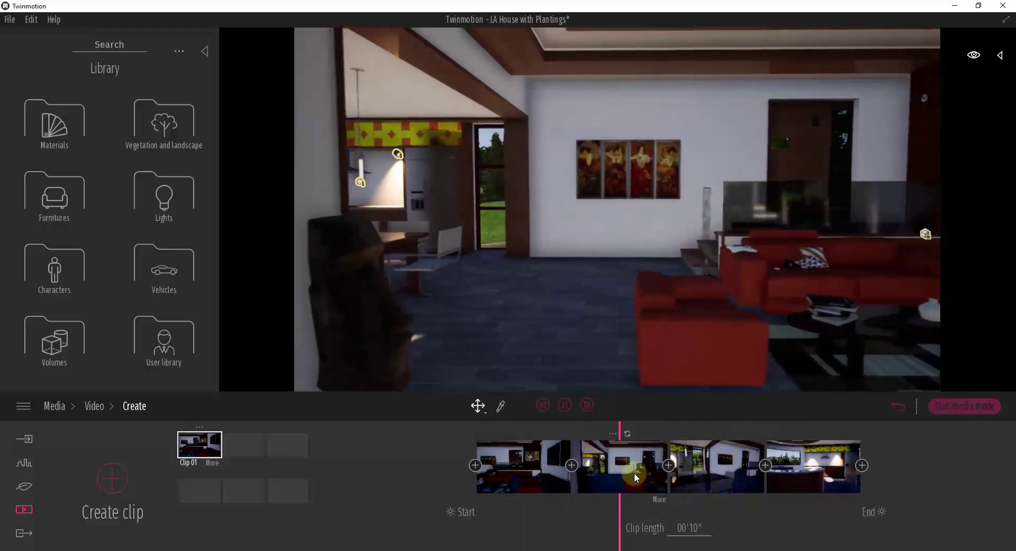
pyautogui.moveTo(701, 452)
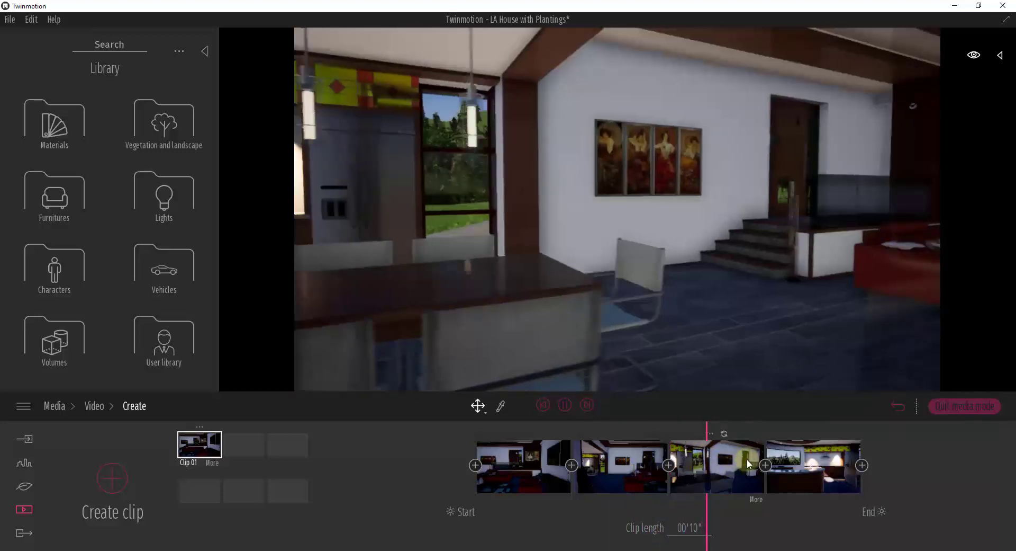
pyautogui.moveTo(796, 464)
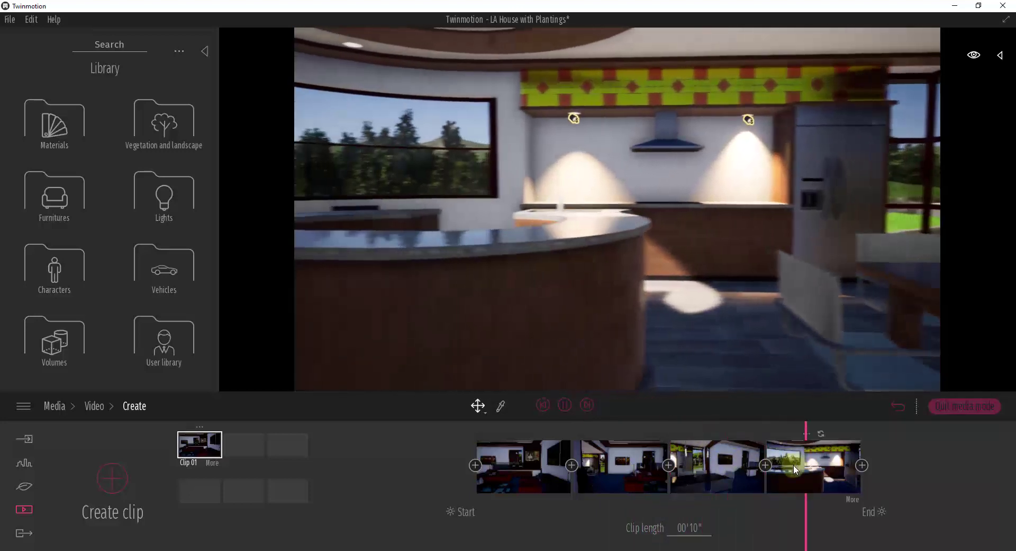
pyautogui.click(793, 464)
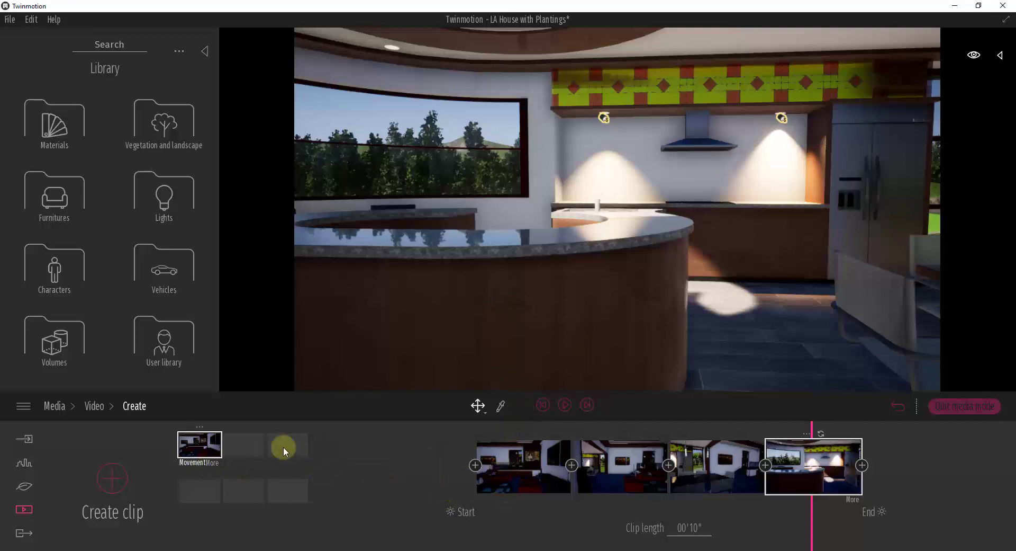
# - Shift the Interior Movement clip's weather from clear sky to nearly the cloudy stage, and return to its keyframe timeline
pyautogui.click(214, 464)
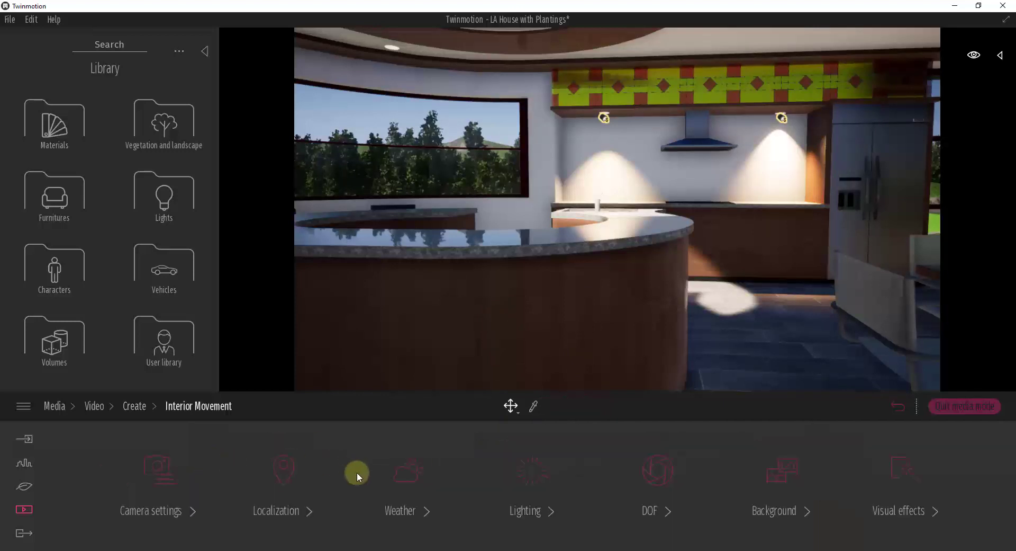
pyautogui.click(408, 475)
pyautogui.moveTo(117, 452); pyautogui.dragTo(253, 447)
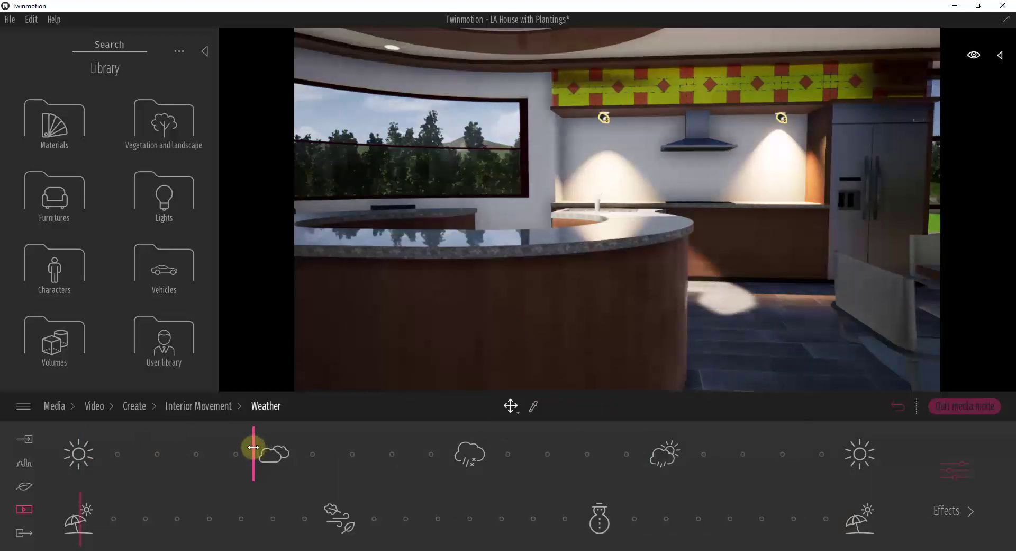
pyautogui.click(181, 409)
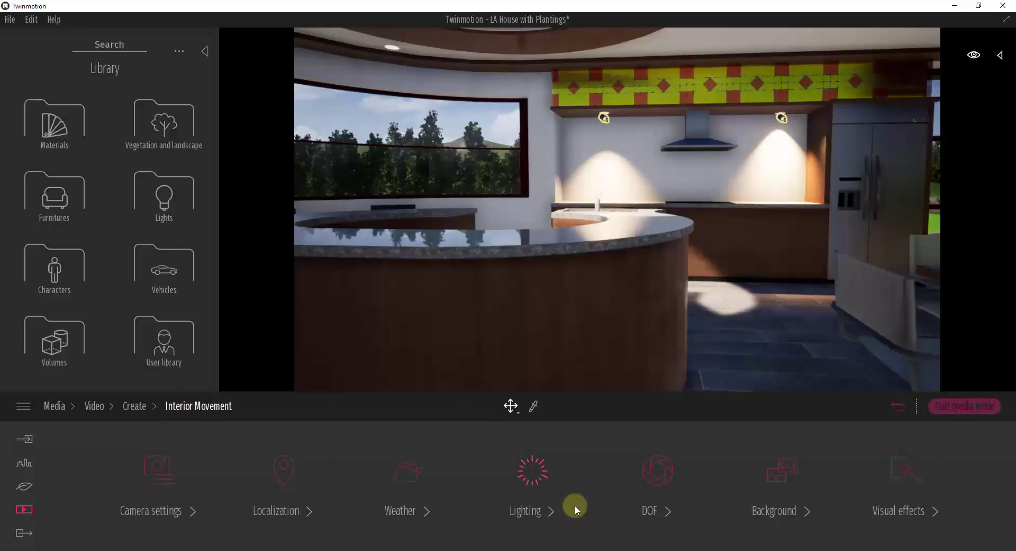
pyautogui.click(135, 407)
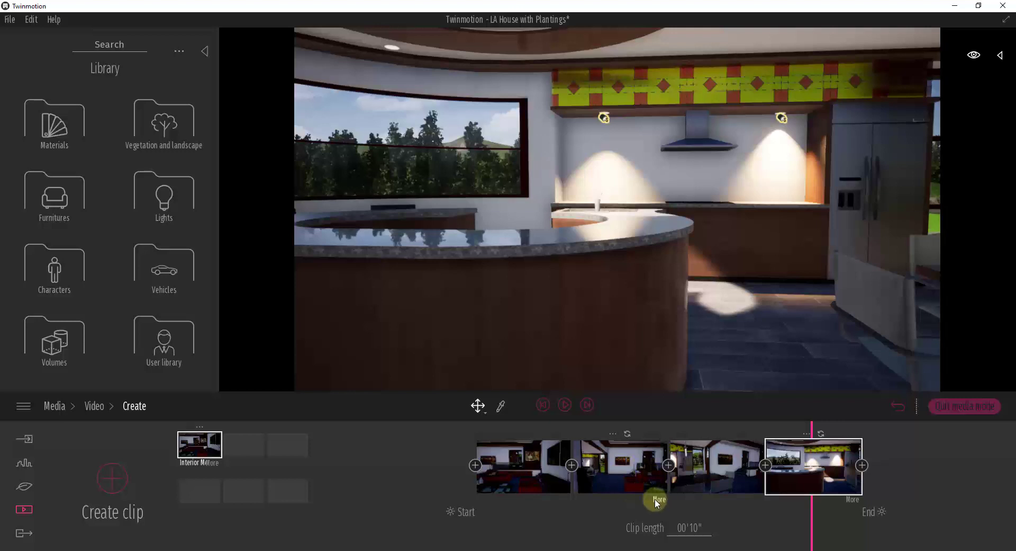
# - Play the interior clip to preview its camera path with the changed weather
pyautogui.click(566, 405)
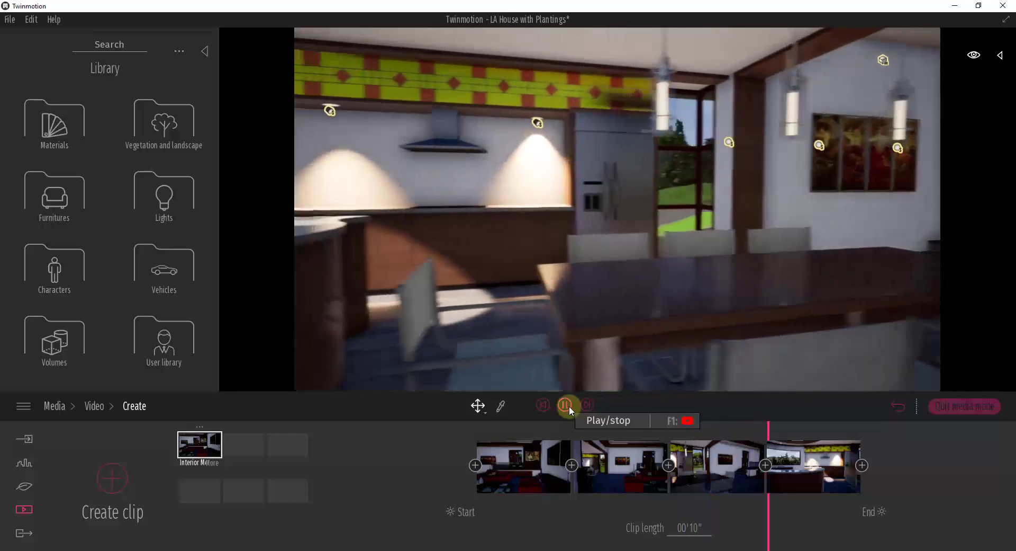
pyautogui.click(565, 406)
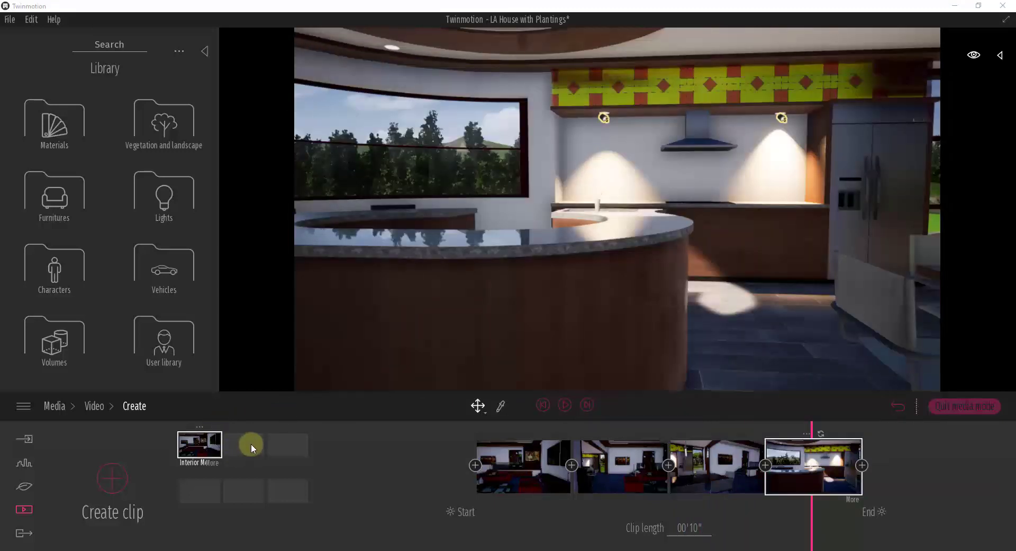
# - Create a second clip from an exterior view of the raised terrace corner, and add a second keyframe with the pool beside the terrace
pyautogui.moveTo(545, 310); pyautogui.dragTo(508, 330)
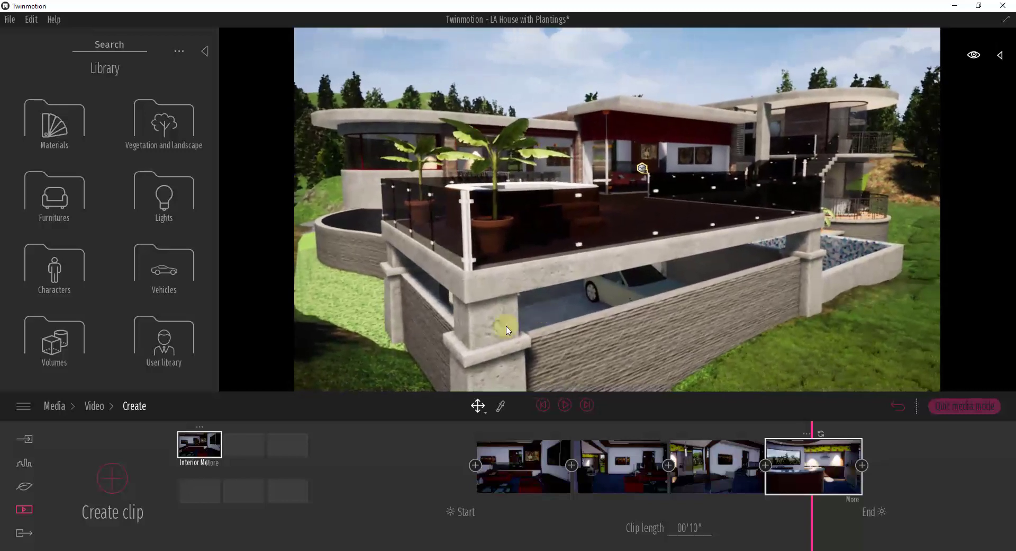
pyautogui.click(113, 478)
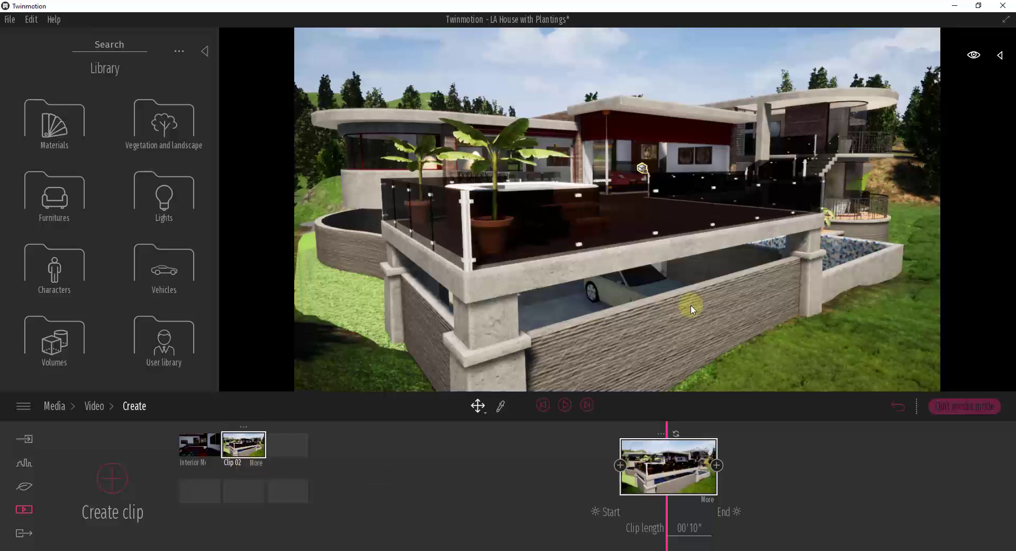
pyautogui.moveTo(692, 309); pyautogui.dragTo(690, 306)
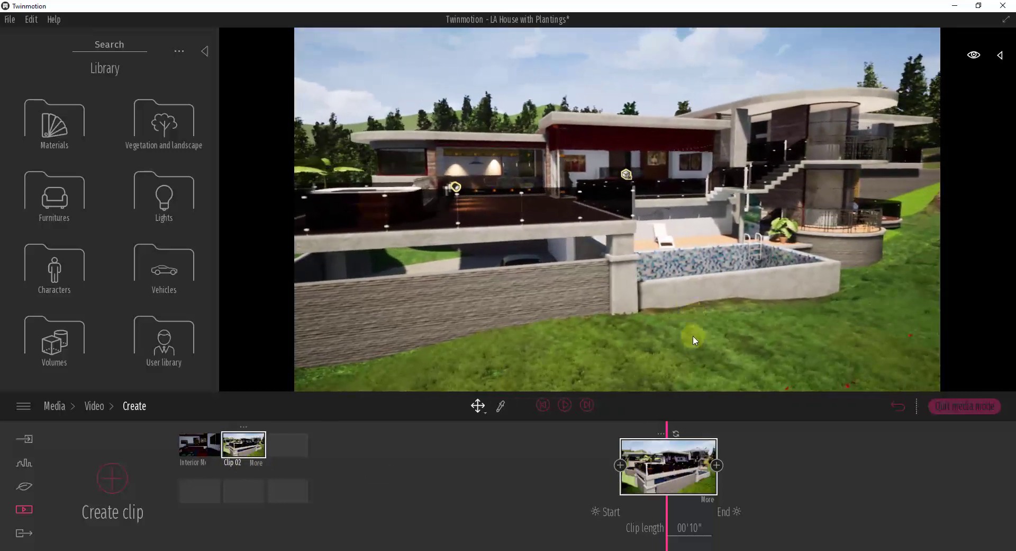
pyautogui.click(716, 464)
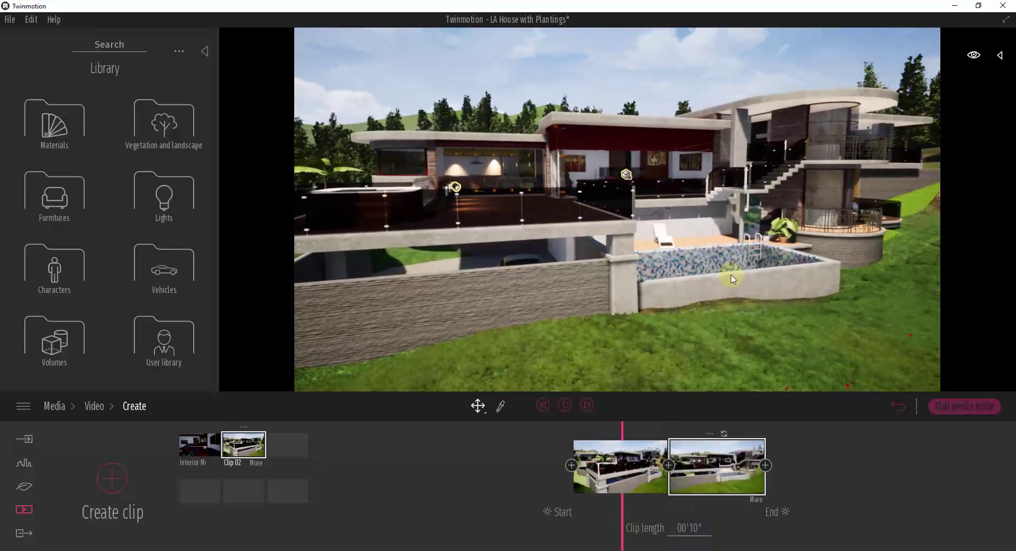
# - Add third and fourth keyframes to Clip 02, moving along the pool and ending on the curved glass tower
pyautogui.moveTo(731, 273); pyautogui.dragTo(744, 292)
pyautogui.click(765, 465)
pyautogui.click(814, 466)
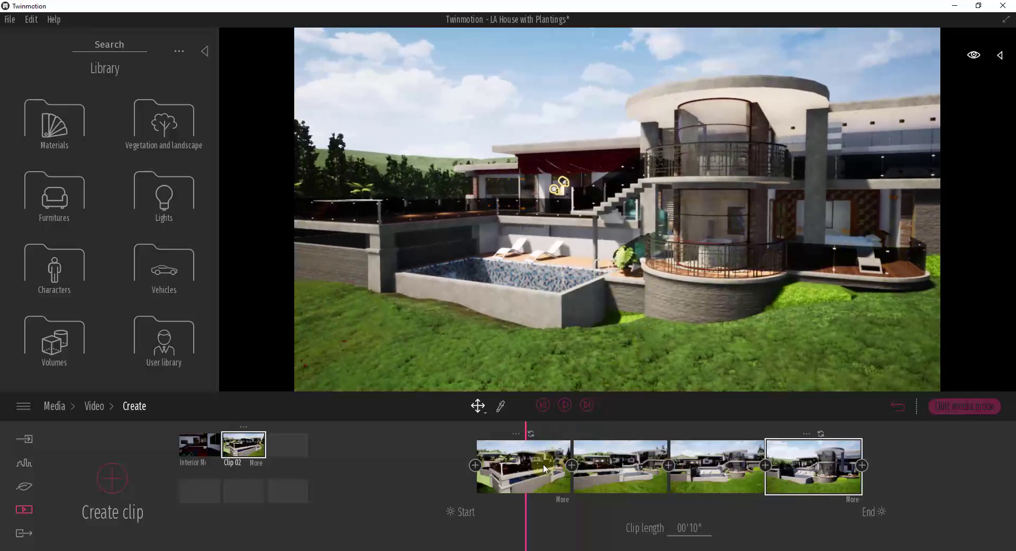
# - Preview the exterior camera movement of Clip 02 from its first keyframe
pyautogui.click(526, 406)
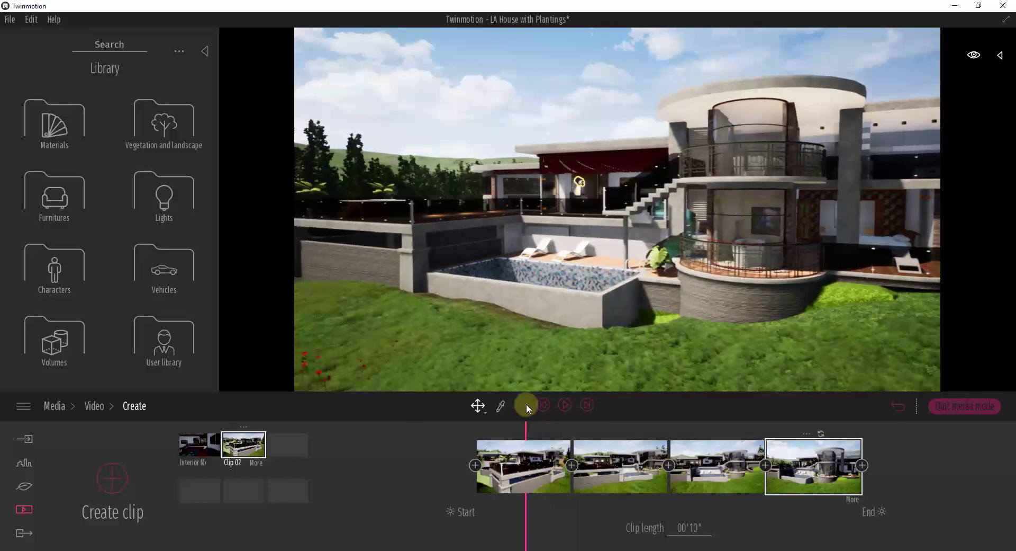
pyautogui.click(566, 405)
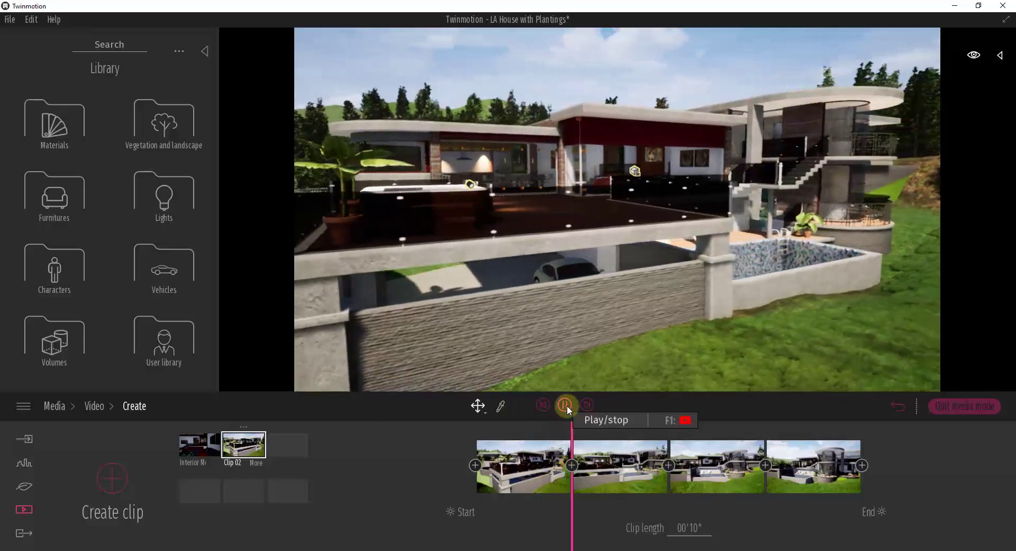
pyautogui.click(690, 529)
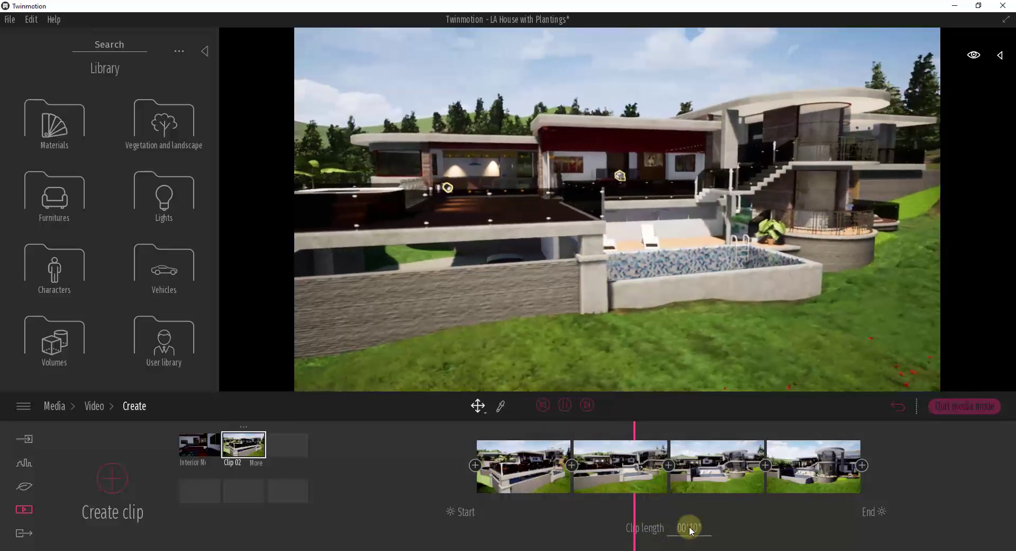
pyautogui.moveTo(788, 444)
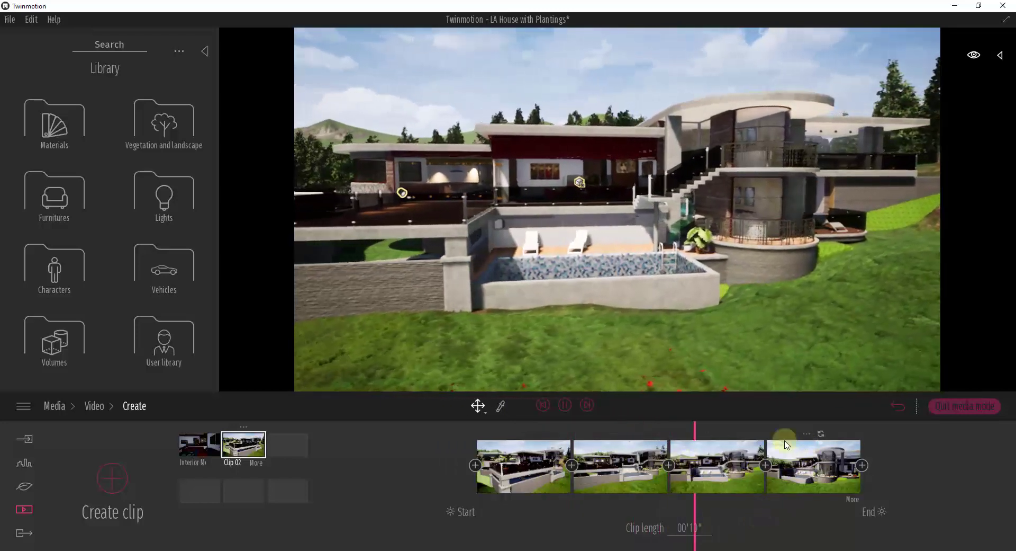
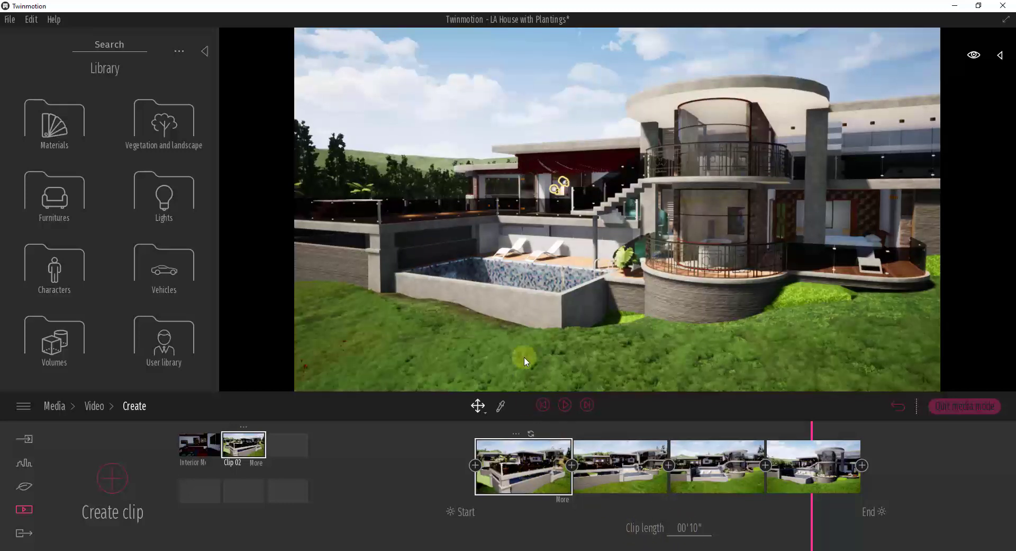
# - Set the weather of Clip 02's second keyframe to the heavy rain stage and return to the keyframe timeline
pyautogui.click(623, 465)
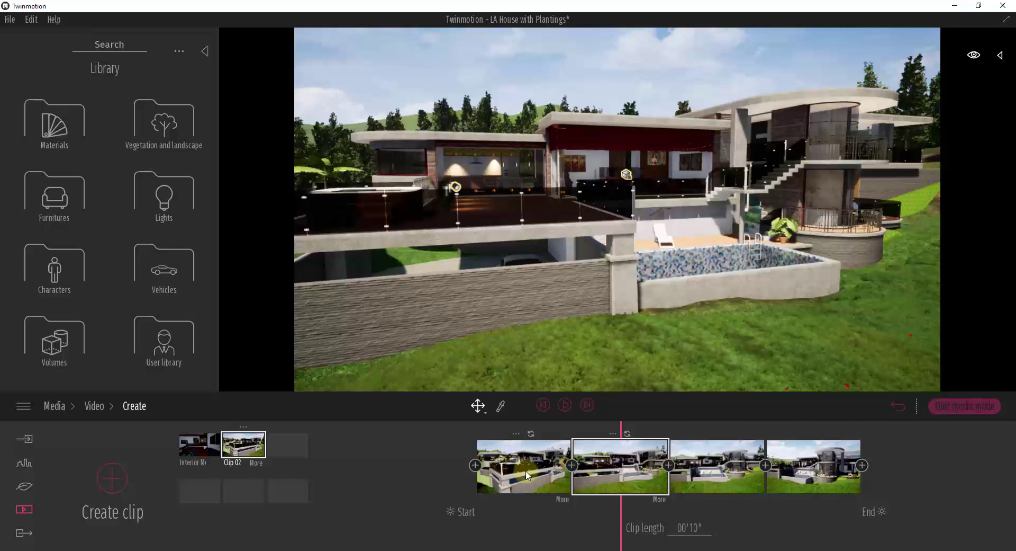
pyautogui.moveTo(544, 468)
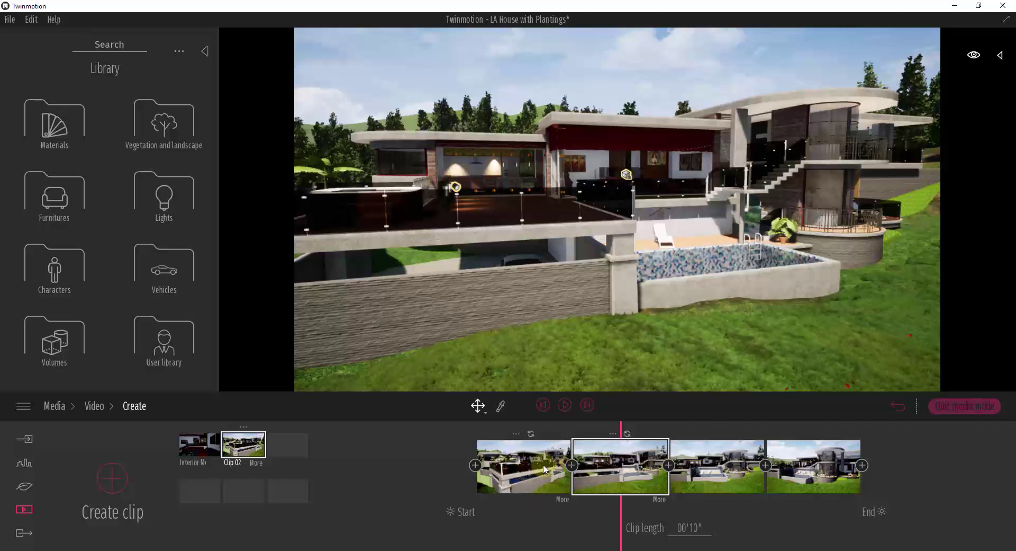
pyautogui.click(657, 499)
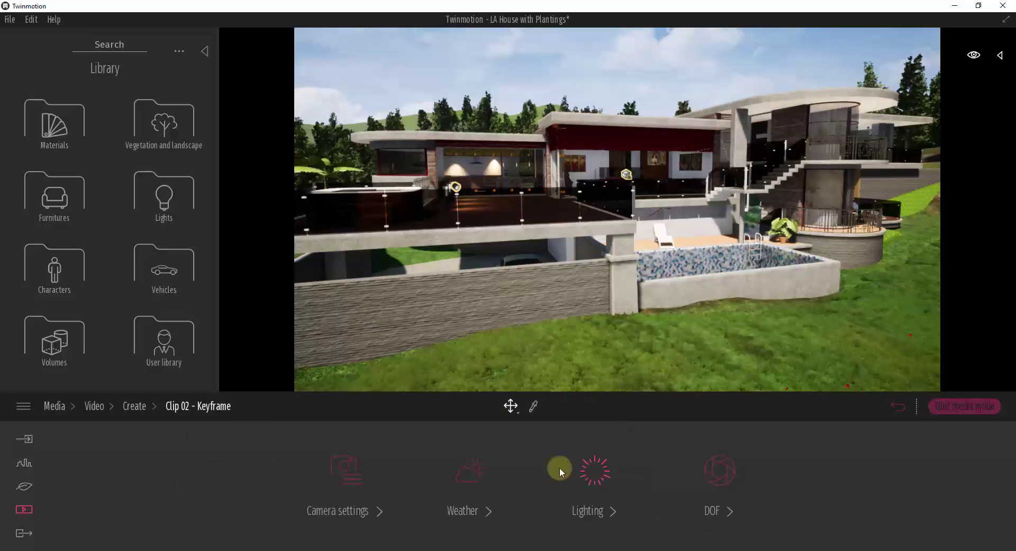
pyautogui.click(465, 479)
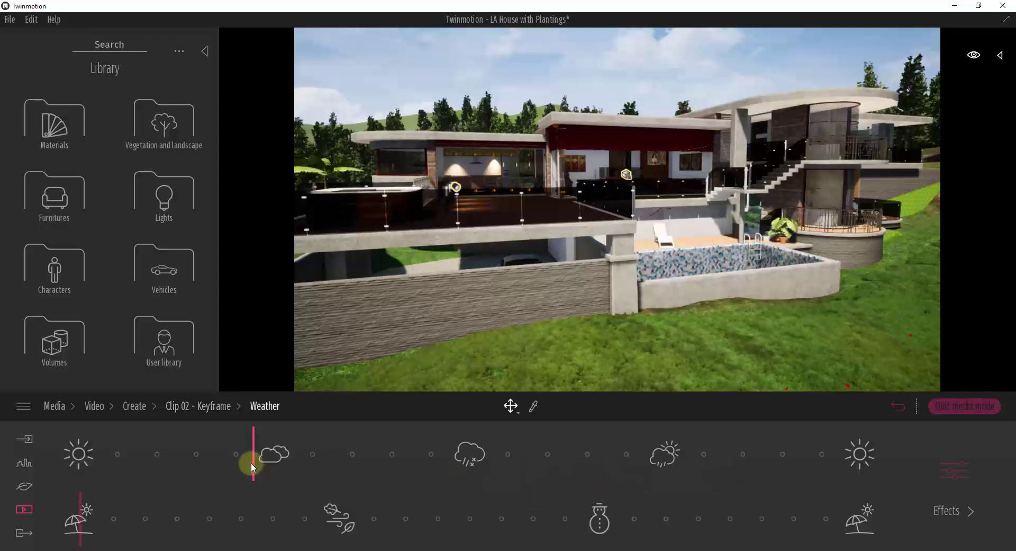
pyautogui.moveTo(251, 462); pyautogui.dragTo(468, 466)
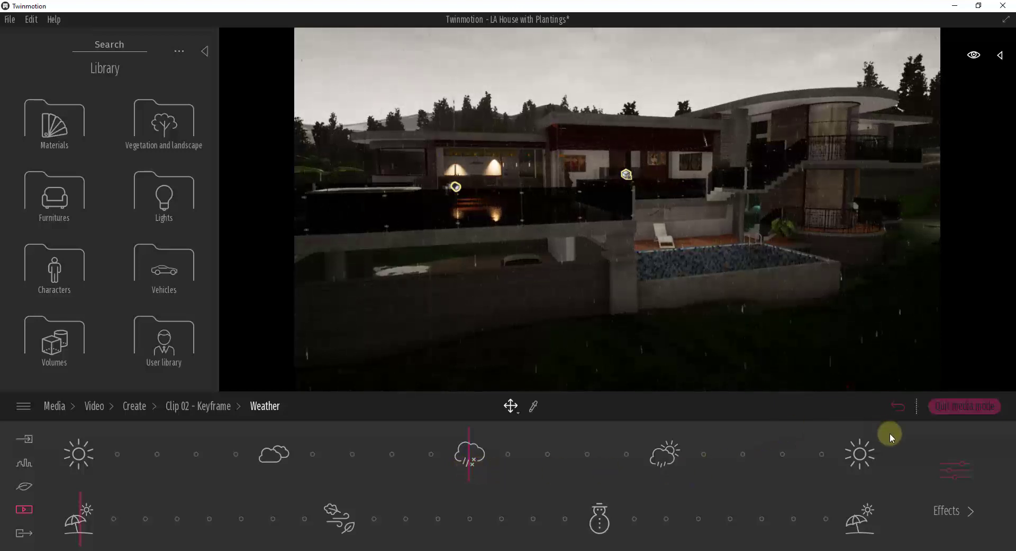
pyautogui.click(902, 410)
# - Set Clip 02's third keyframe to the winter season with the heavy precipitation weather stage, and return to the timeline
pyautogui.click(702, 467)
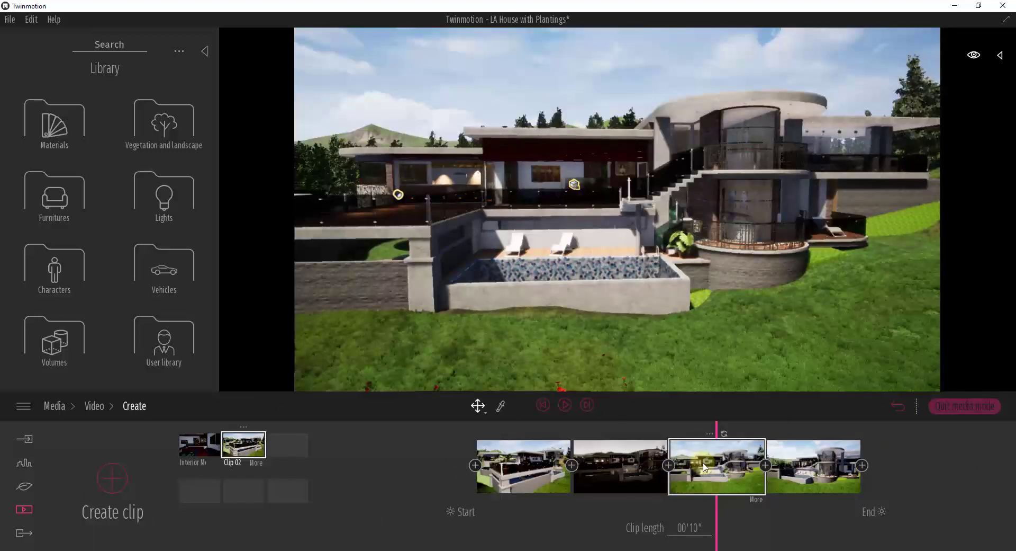
pyautogui.click(756, 500)
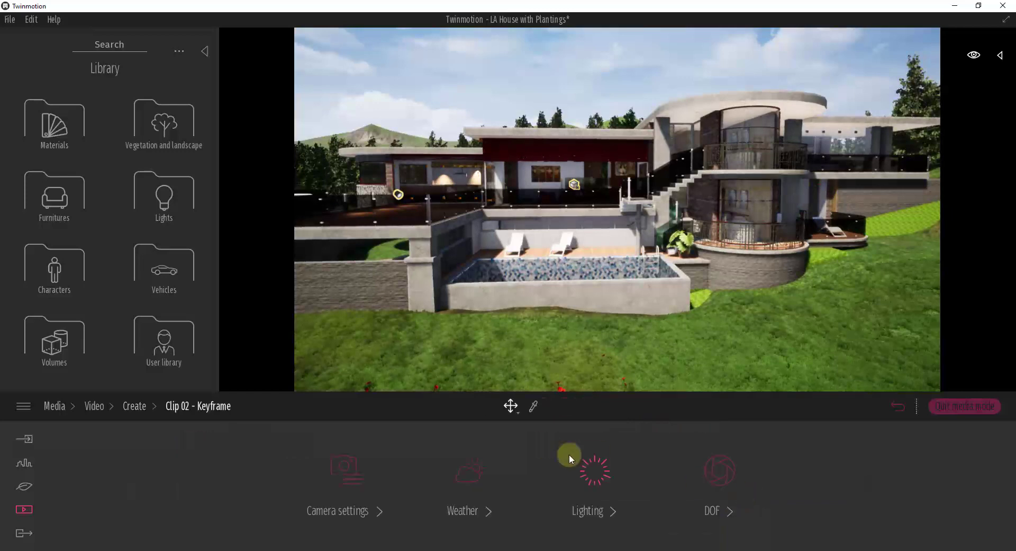
pyautogui.click(464, 476)
pyautogui.moveTo(504, 454); pyautogui.dragTo(665, 454)
pyautogui.moveTo(472, 508); pyautogui.dragTo(611, 527)
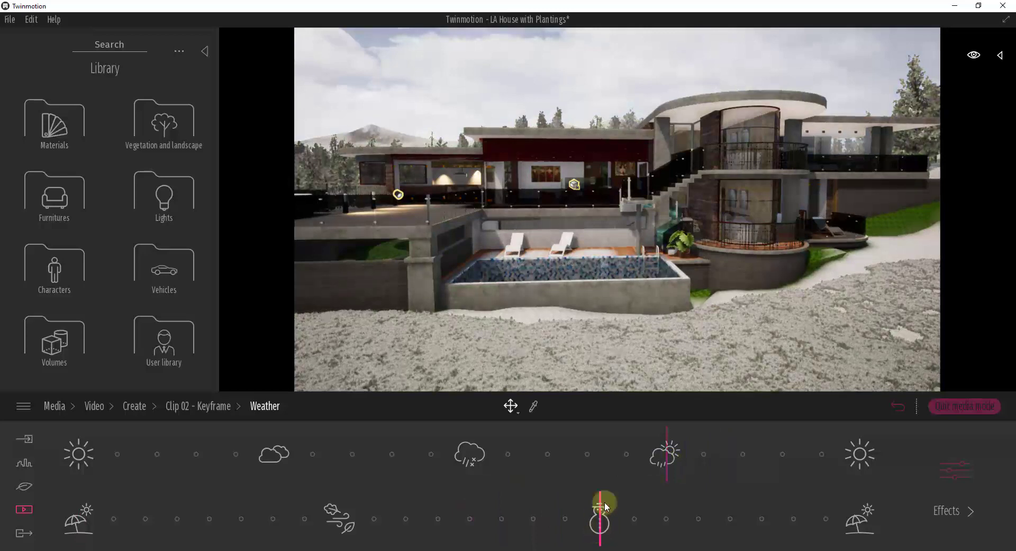
pyautogui.moveTo(656, 454); pyautogui.dragTo(466, 472)
pyautogui.click(899, 406)
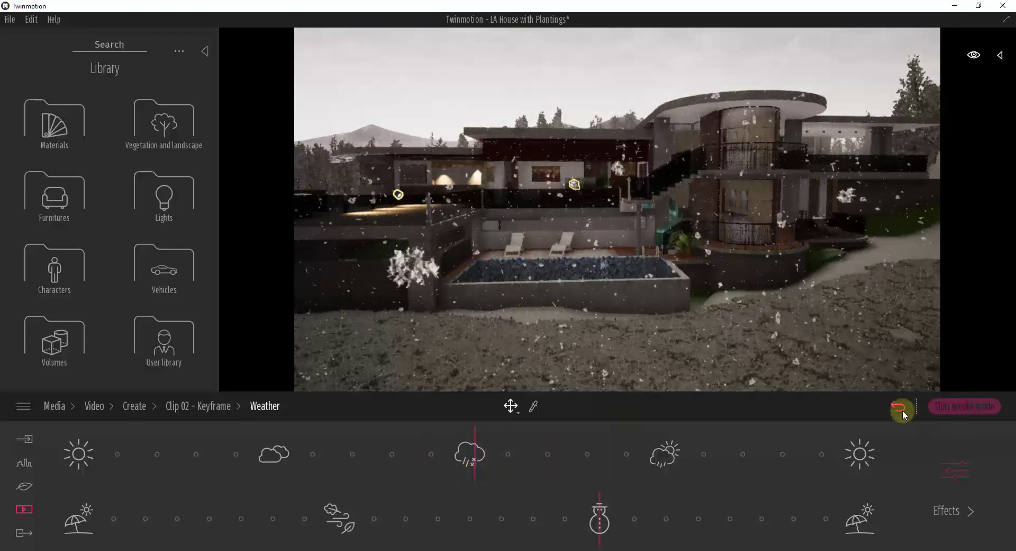
# - Preview the weather transitions in Clip 02, playing from the first keyframe and again with the second keyframe selected
pyautogui.click(523, 469)
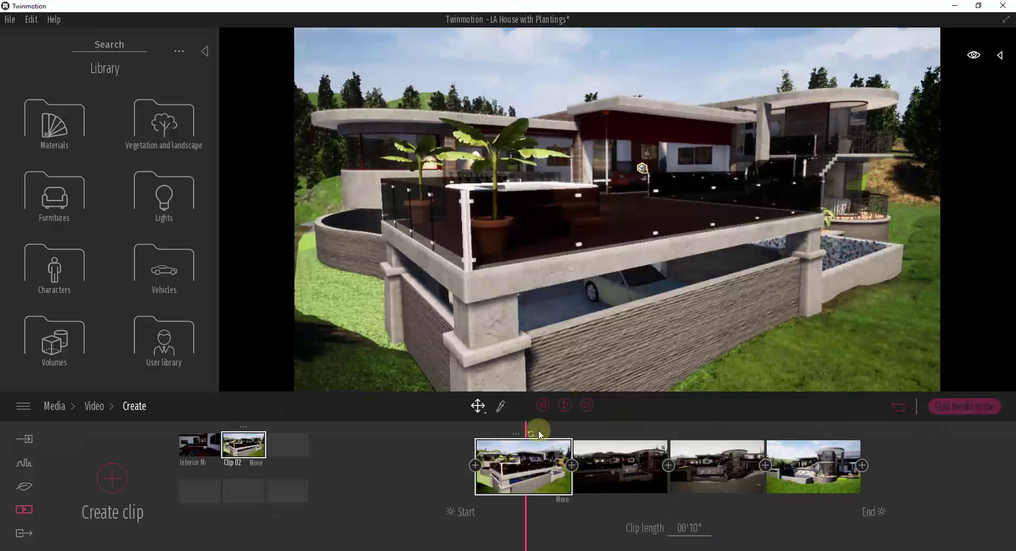
pyautogui.click(567, 408)
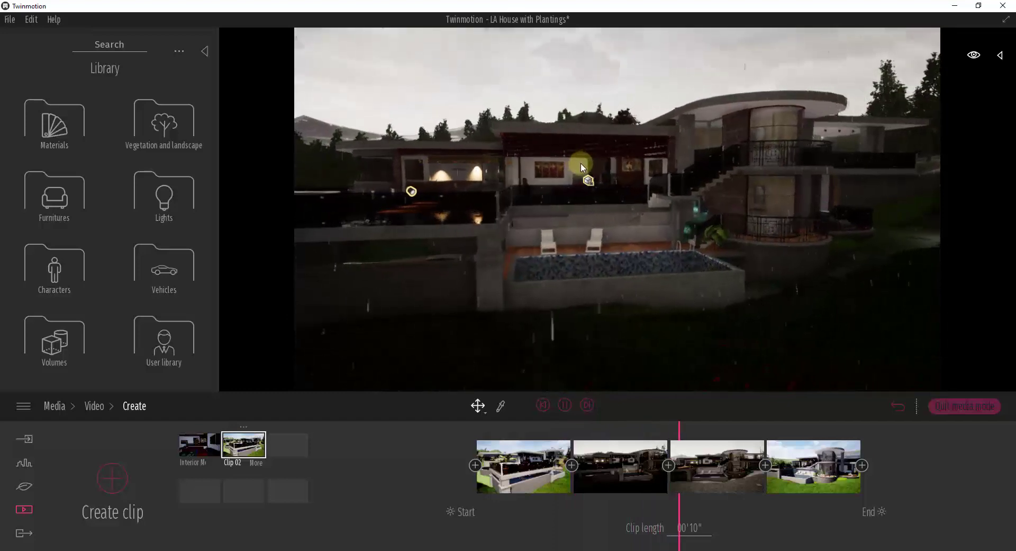
pyautogui.moveTo(750, 468)
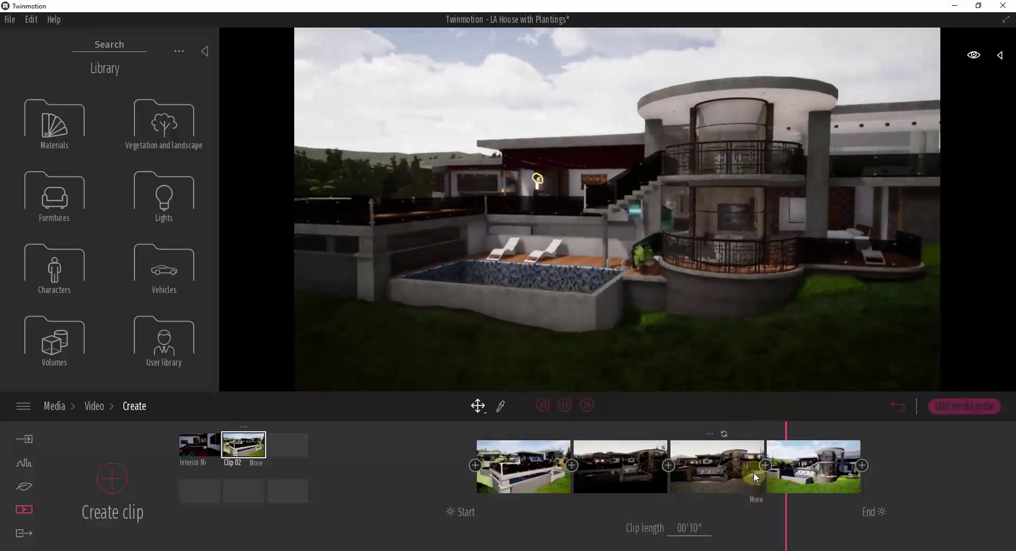
pyautogui.moveTo(810, 465)
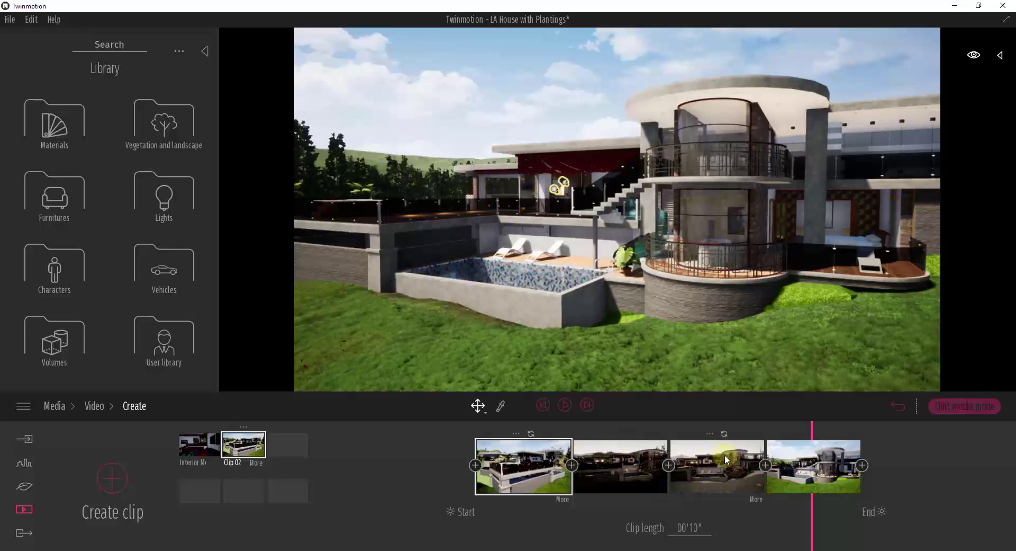
pyautogui.click(631, 456)
pyautogui.click(565, 405)
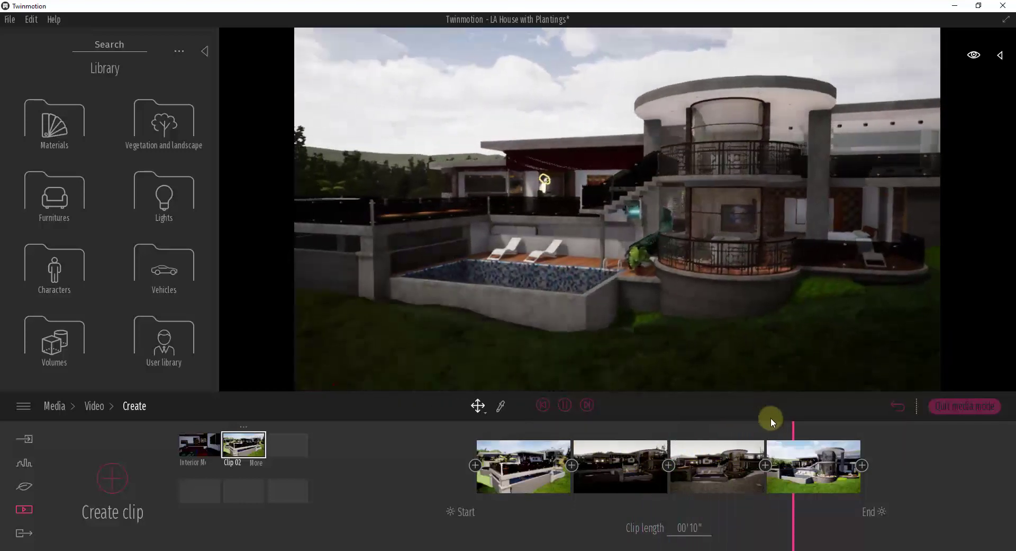
pyautogui.press('space')
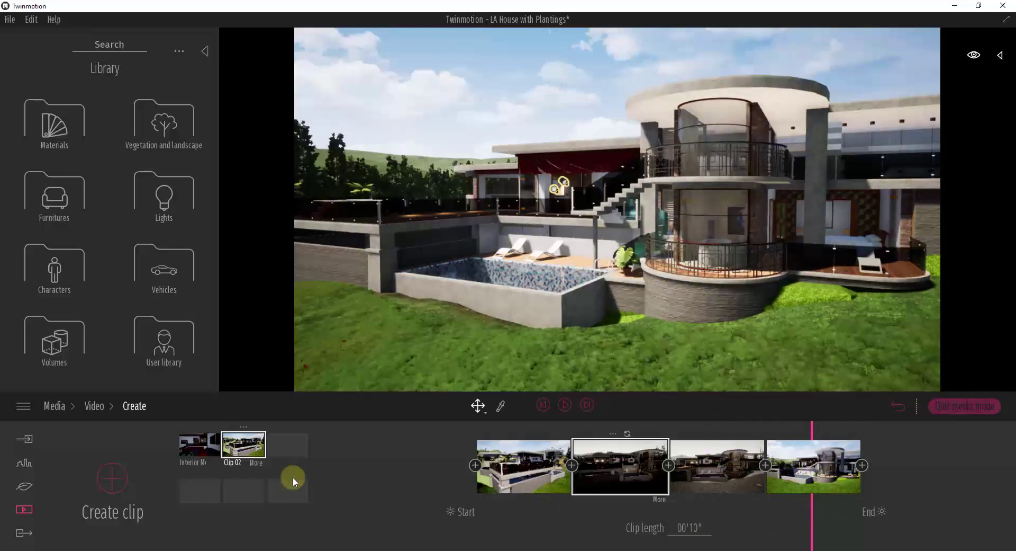
# - Adjust the lighting of the whole Clip 02, setting the sun to 1.41 and raising the ambient light slightly
pyautogui.click(256, 462)
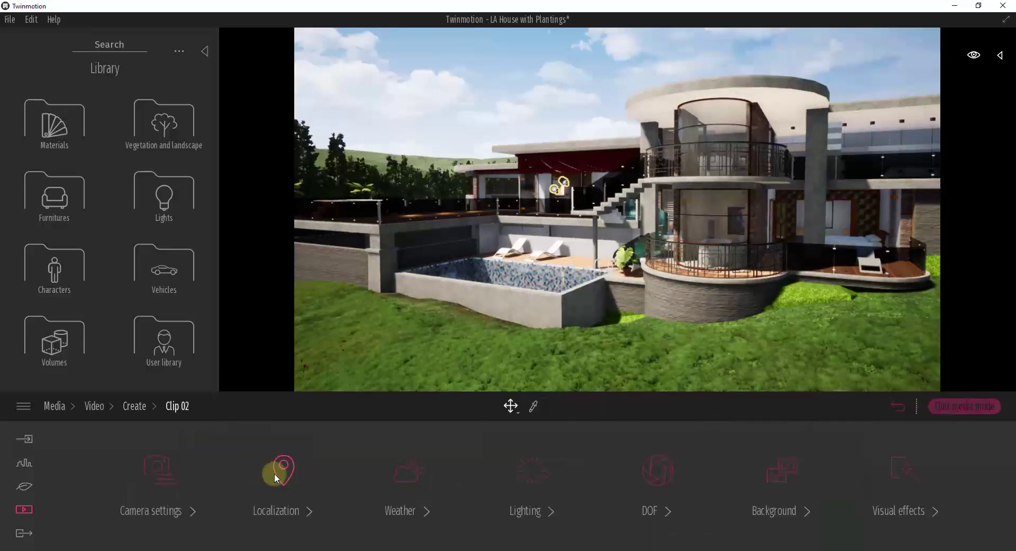
pyautogui.click(547, 481)
pyautogui.click(177, 514)
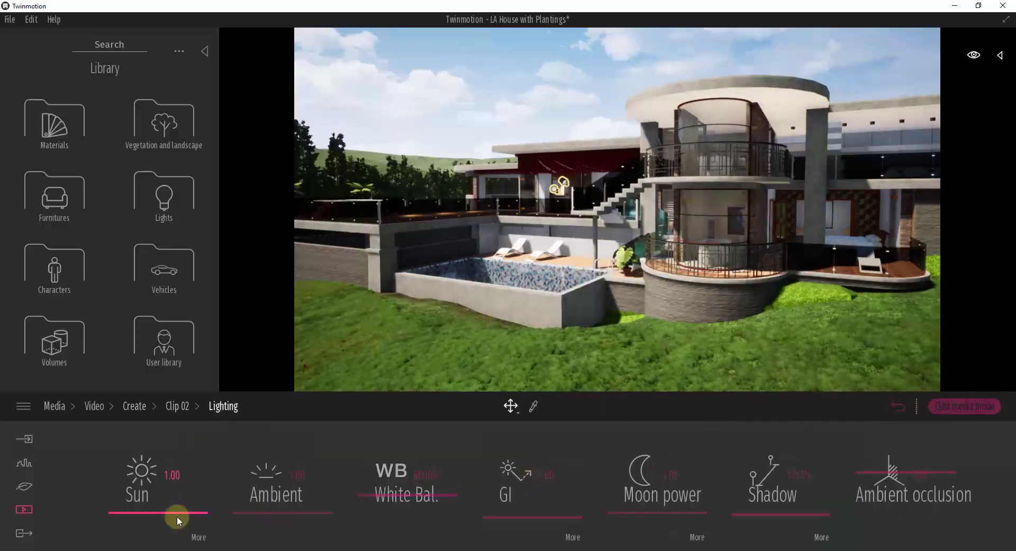
pyautogui.moveTo(177, 512); pyautogui.dragTo(182, 496)
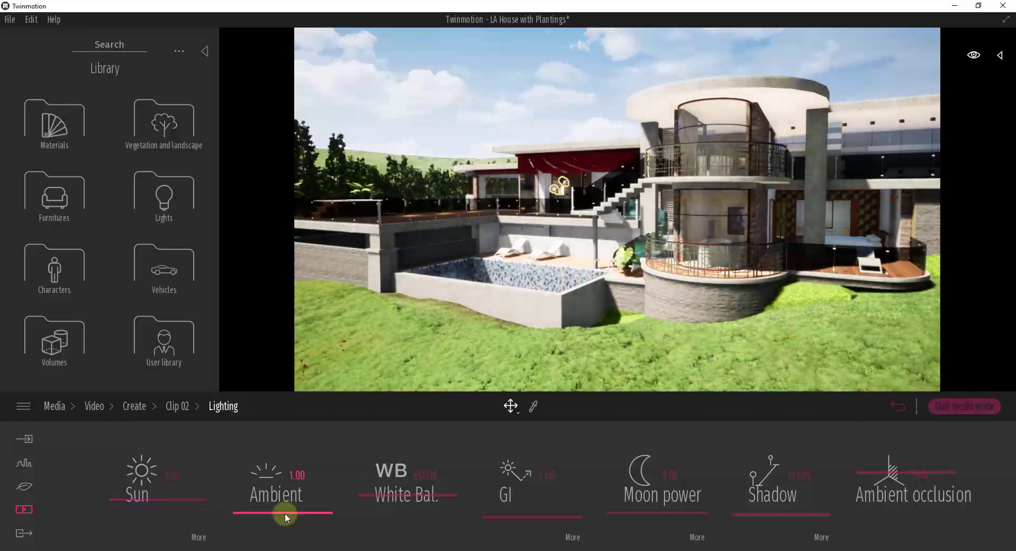
pyautogui.moveTo(285, 512); pyautogui.dragTo(295, 507)
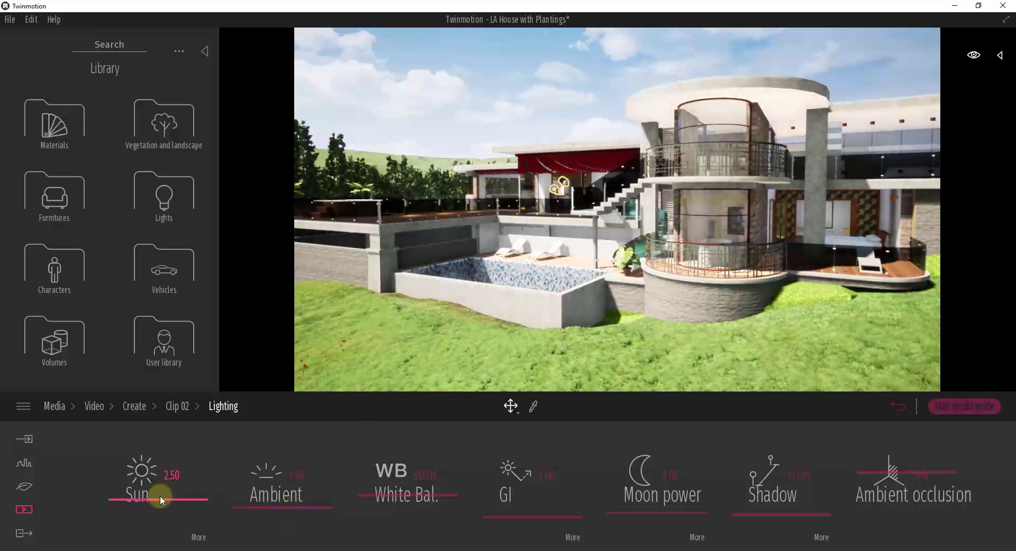
pyautogui.moveTo(160, 497); pyautogui.dragTo(145, 509)
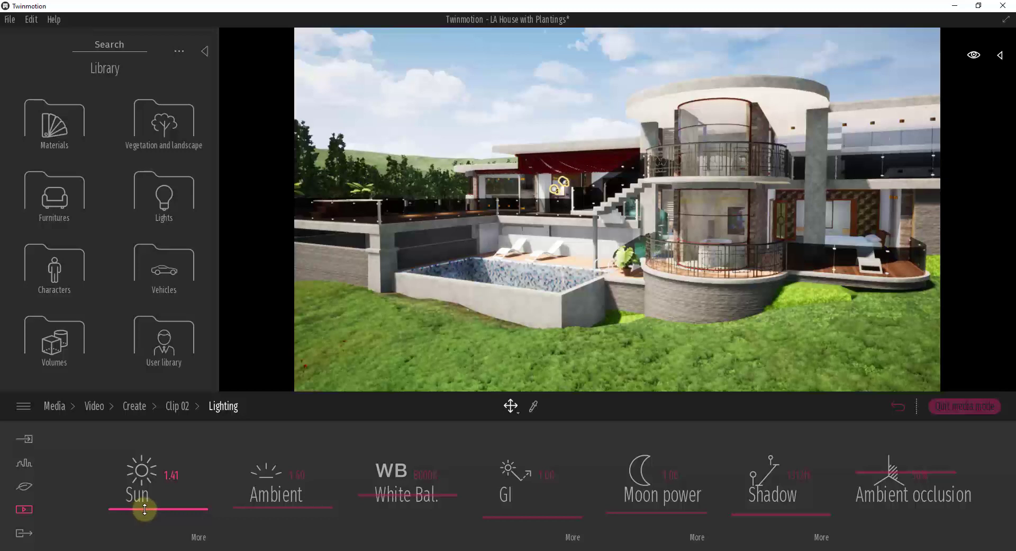
pyautogui.click(178, 408)
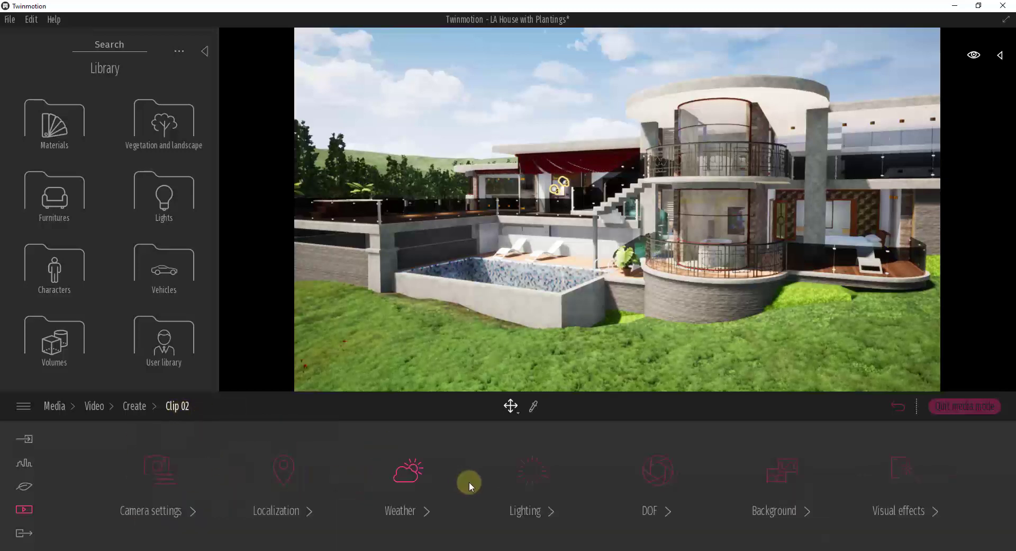
pyautogui.click(135, 406)
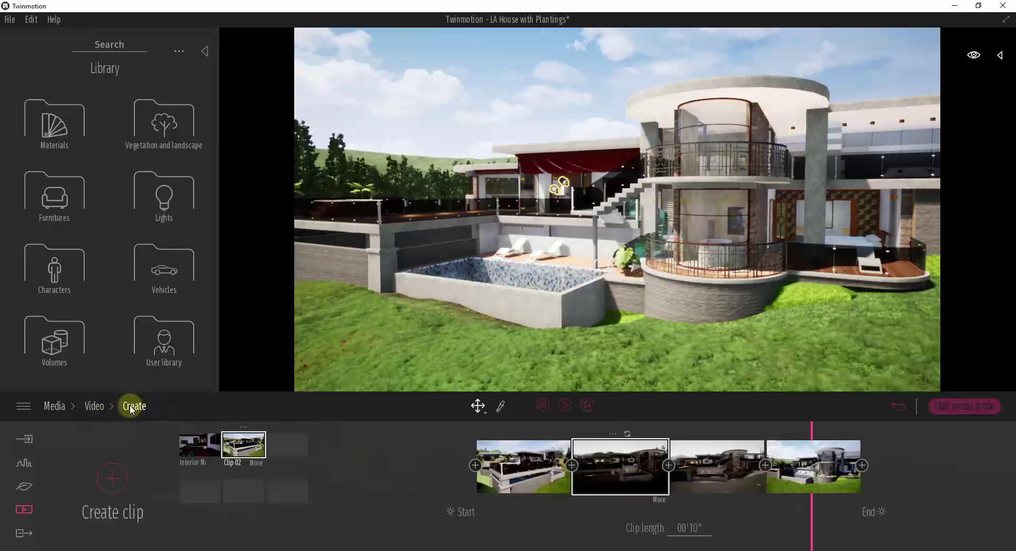
# - Adjust the lighting of Clip 02's second keyframe with sun 2.08, a brighter ambient light and GI 3.31, and return to the timeline
pyautogui.click(656, 498)
pyautogui.click(352, 470)
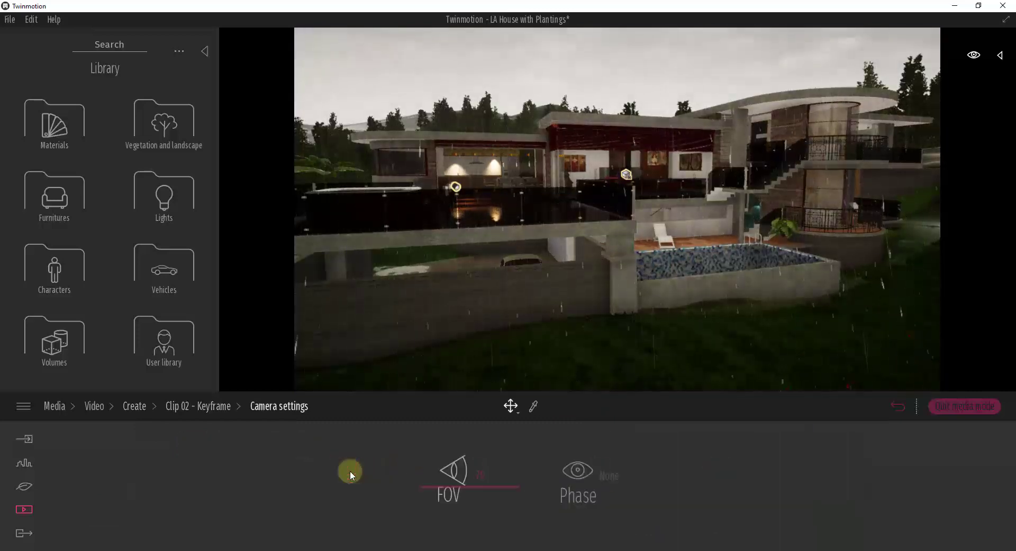
pyautogui.click(225, 406)
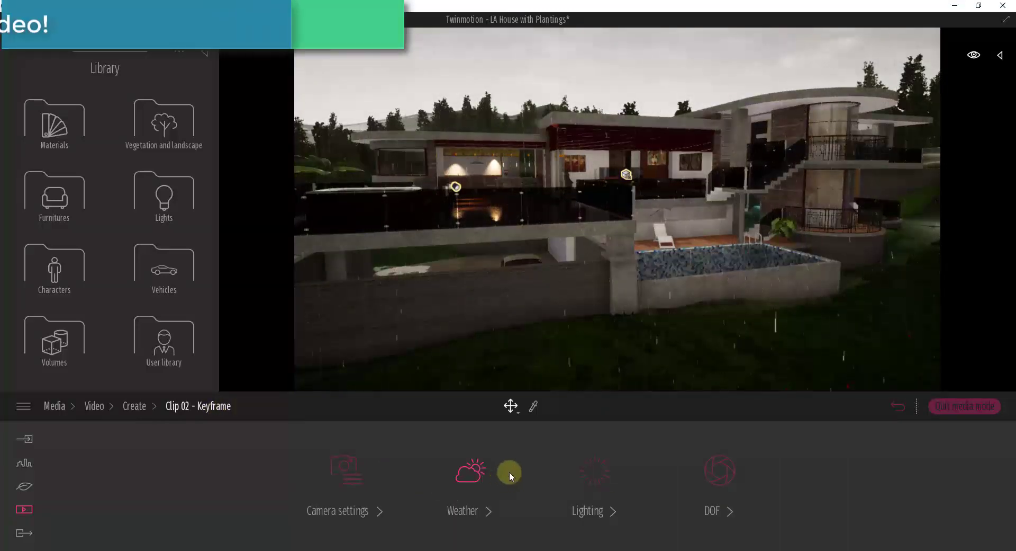
pyautogui.click(597, 469)
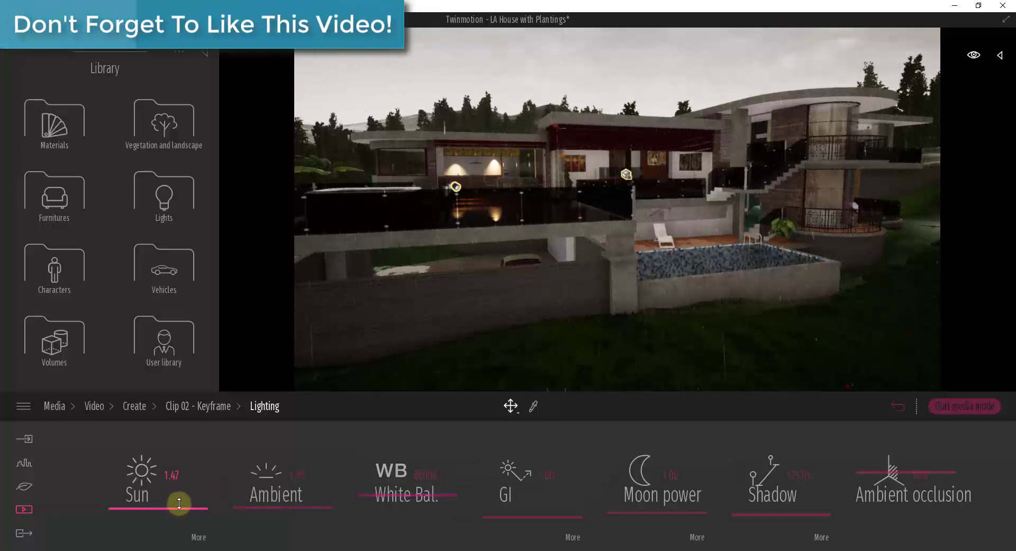
pyautogui.moveTo(179, 503); pyautogui.dragTo(180, 495)
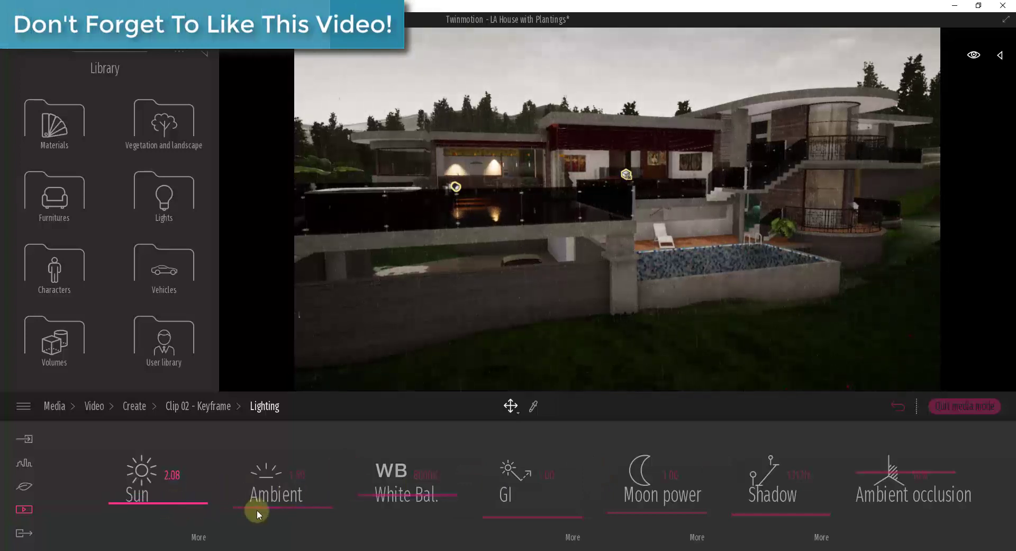
pyautogui.moveTo(258, 514); pyautogui.dragTo(277, 496)
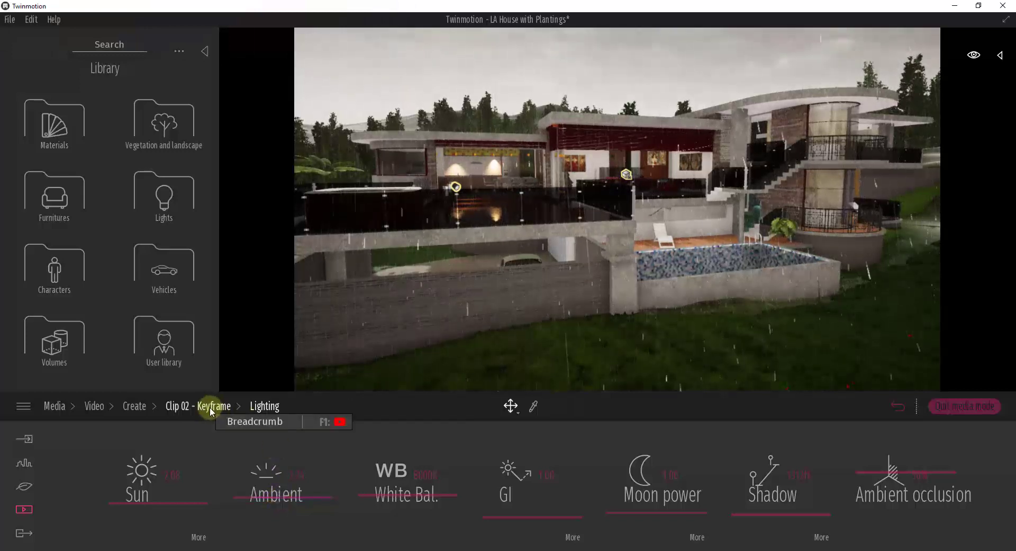
pyautogui.moveTo(502, 516); pyautogui.dragTo(502, 504)
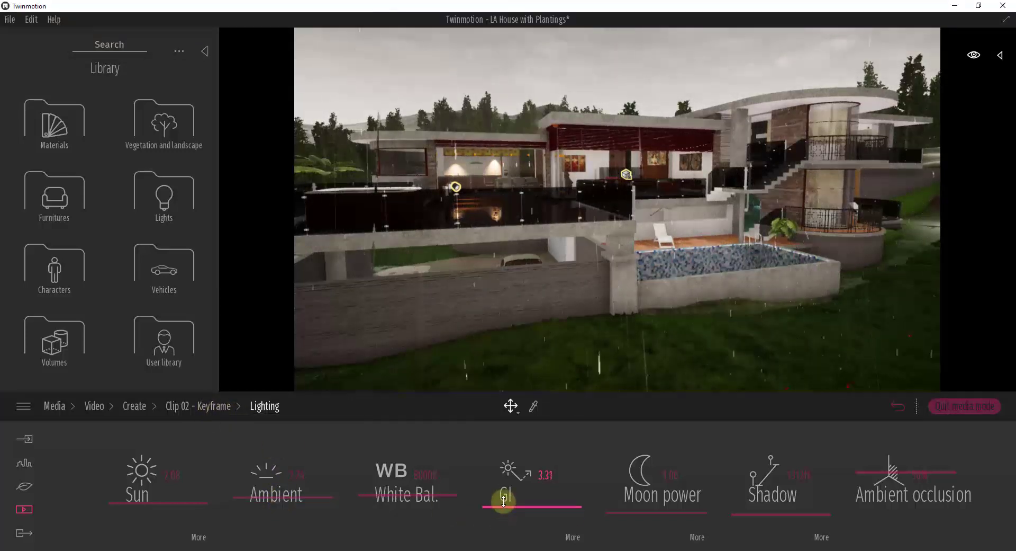
pyautogui.click(206, 413)
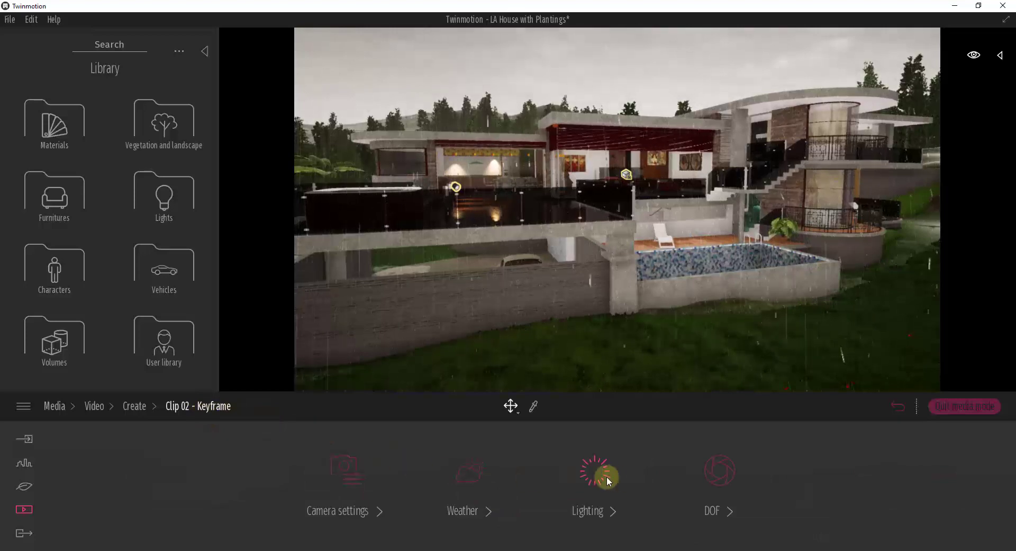
pyautogui.click(898, 407)
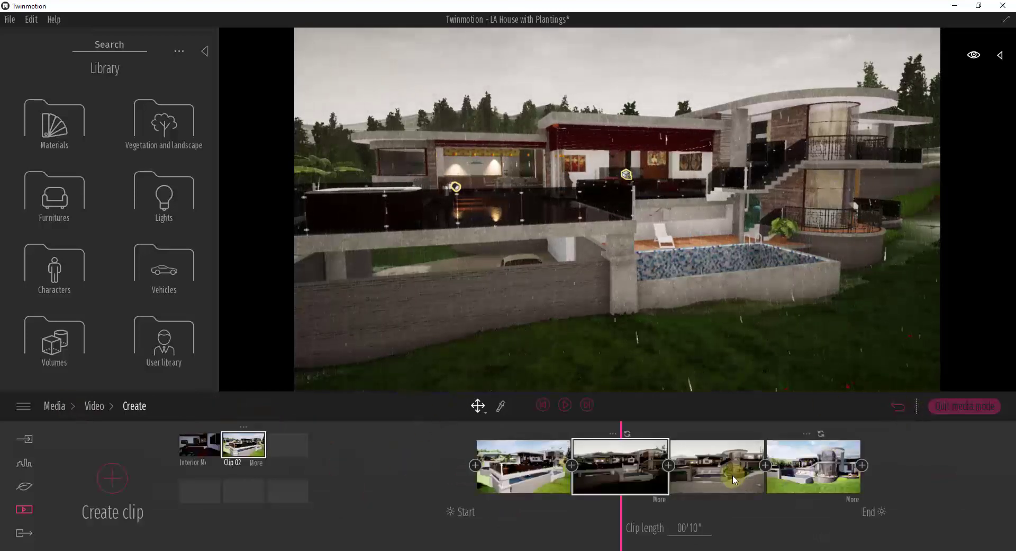
# - Set the ambient light of Clip 02's third keyframe to 2.20, return to the timeline and preview the clip
pyautogui.click(734, 477)
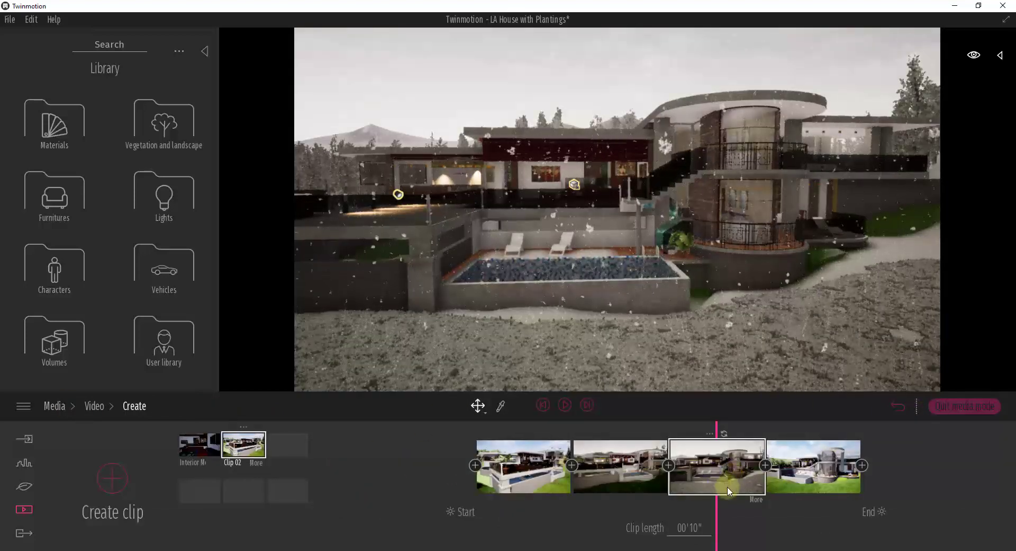
pyautogui.click(756, 499)
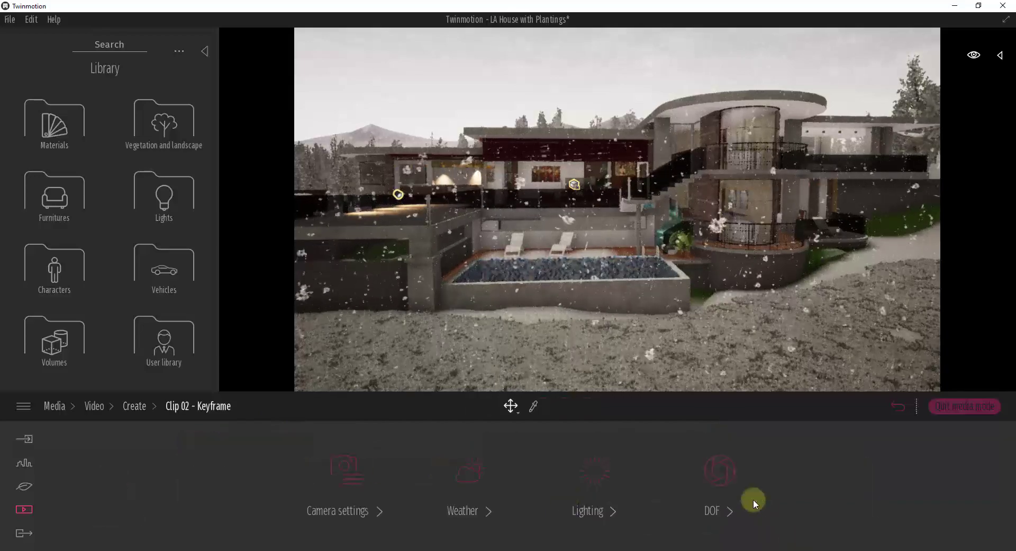
pyautogui.click(590, 477)
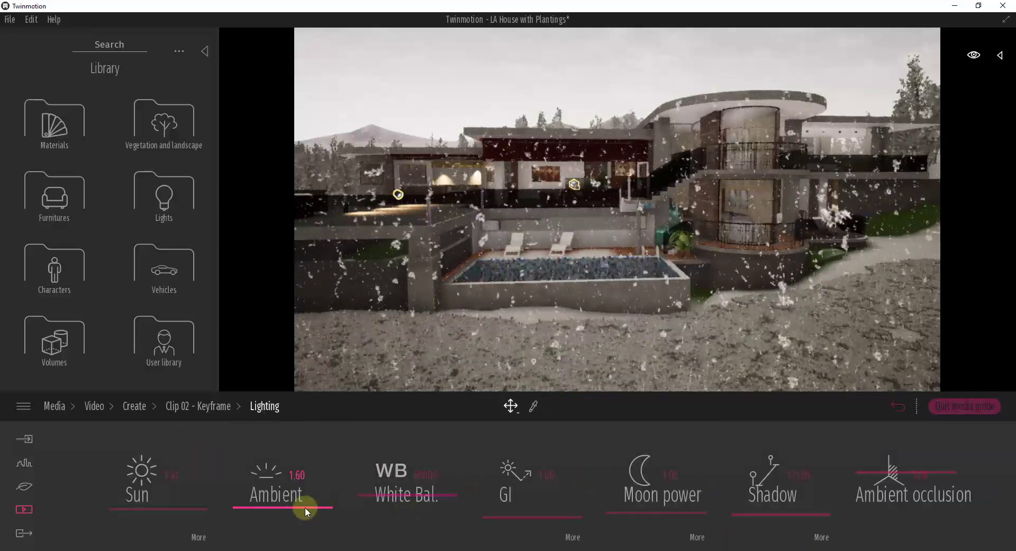
pyautogui.moveTo(305, 507); pyautogui.dragTo(313, 507)
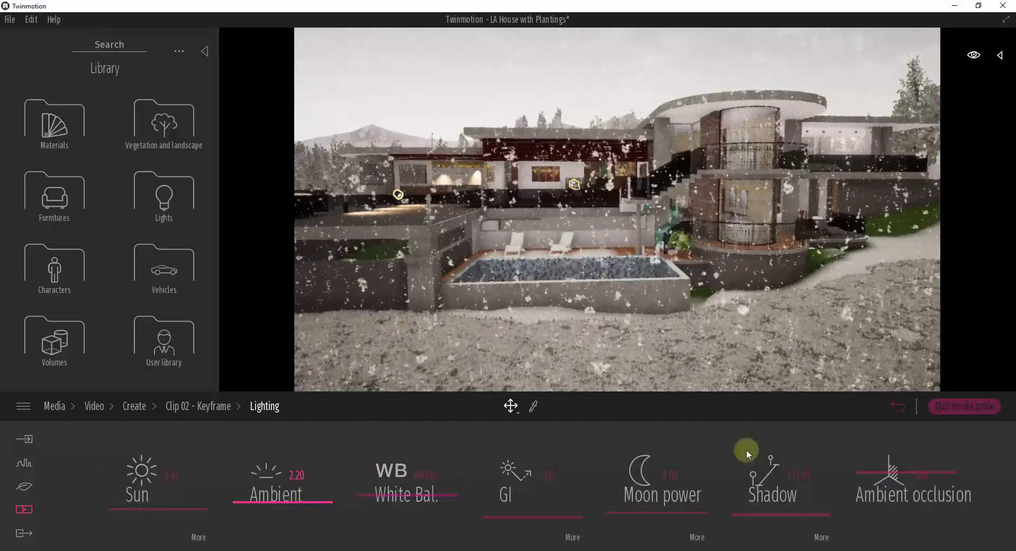
pyautogui.click(833, 421)
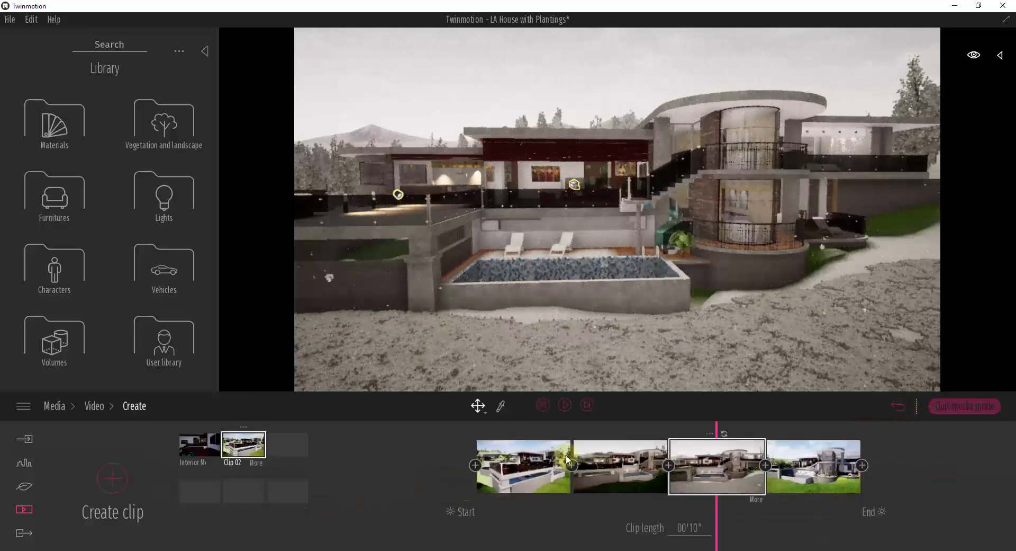
pyautogui.click(565, 405)
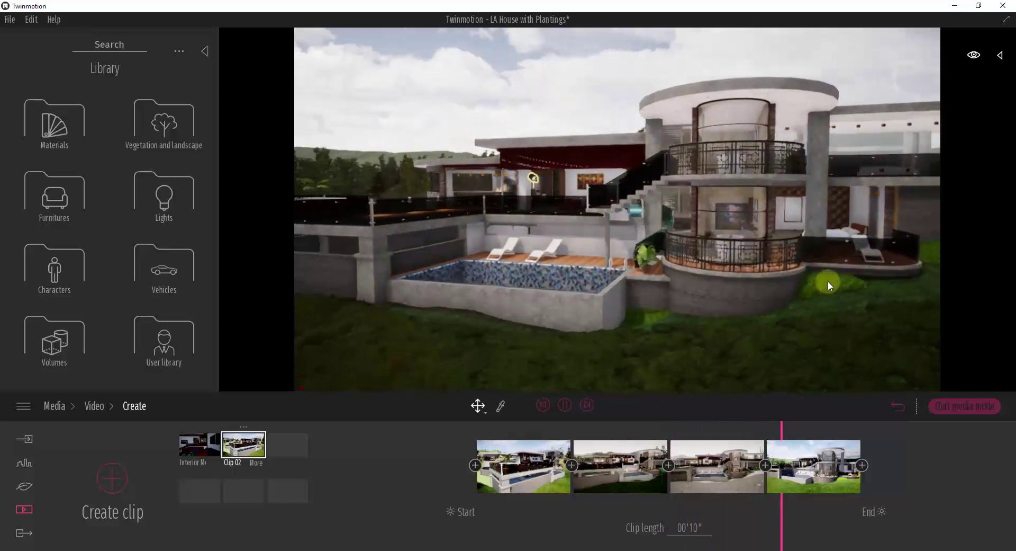
pyautogui.press('space')
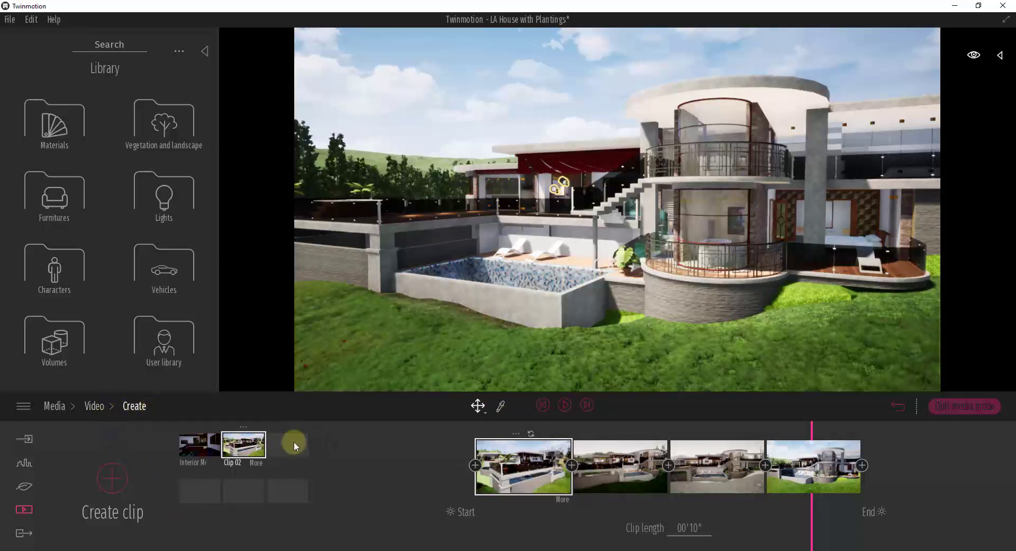
# - Create a movie in the video editor and assemble it from the Interior Movement clip followed by Clip 02
pyautogui.click(94, 406)
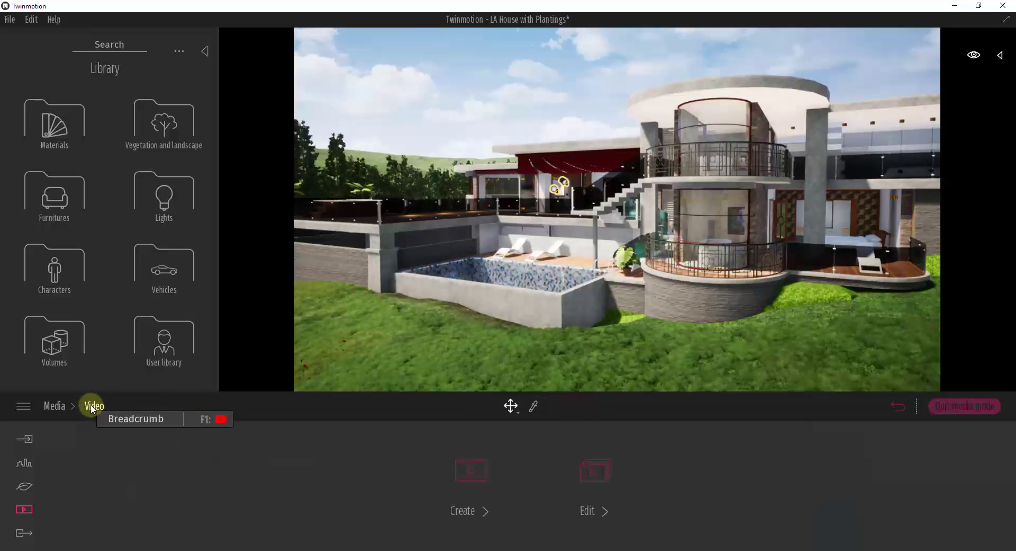
pyautogui.click(595, 479)
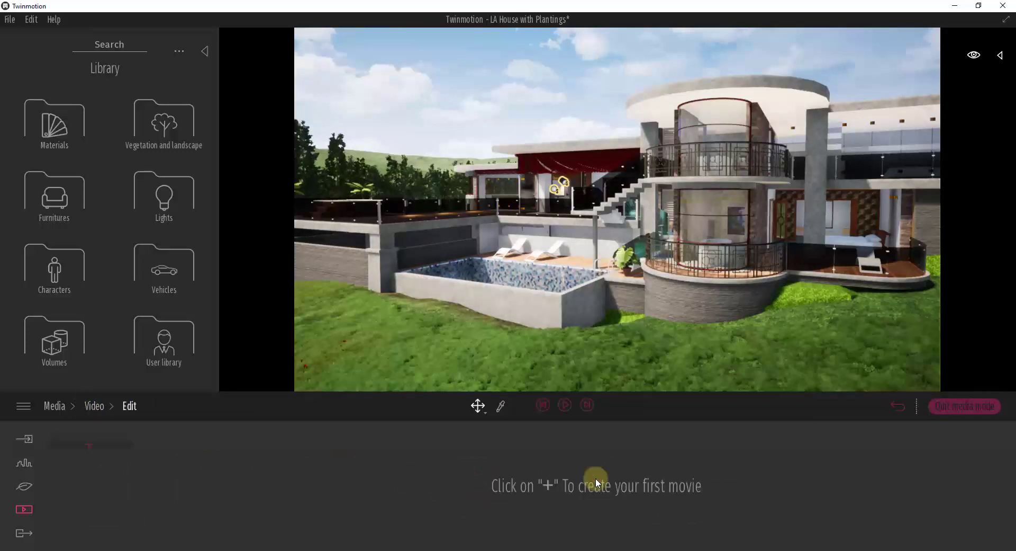
pyautogui.click(103, 444)
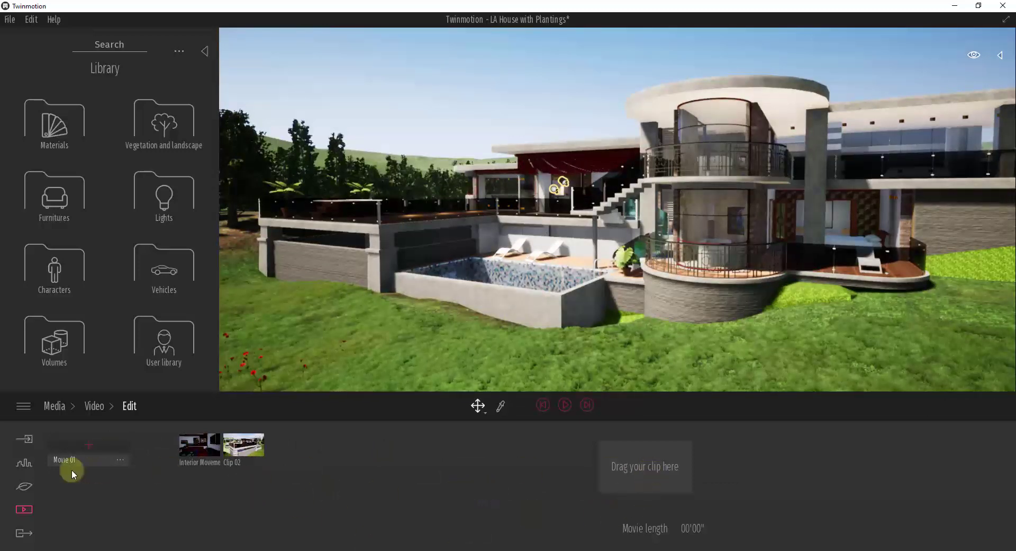
pyautogui.moveTo(186, 447); pyautogui.dragTo(656, 462)
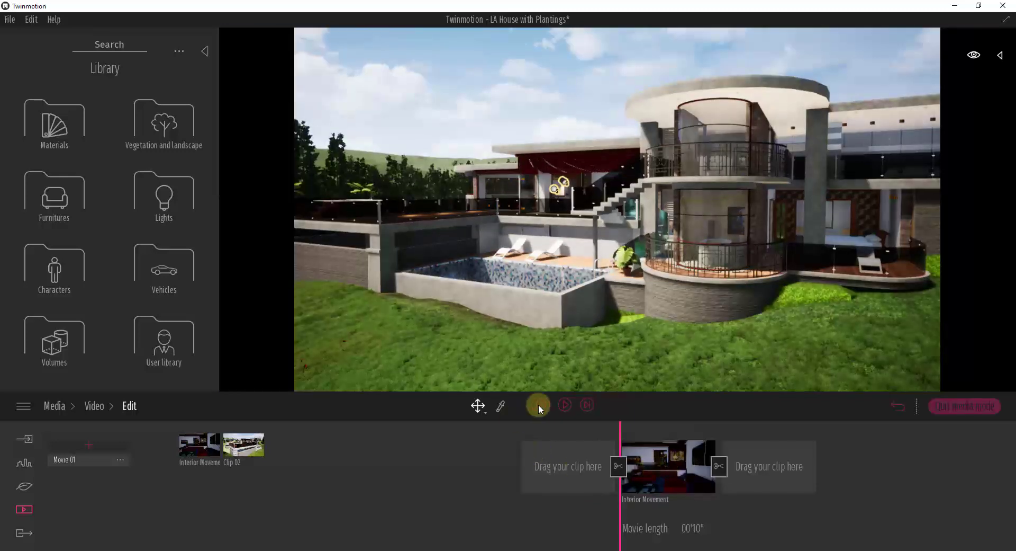
pyautogui.click(563, 405)
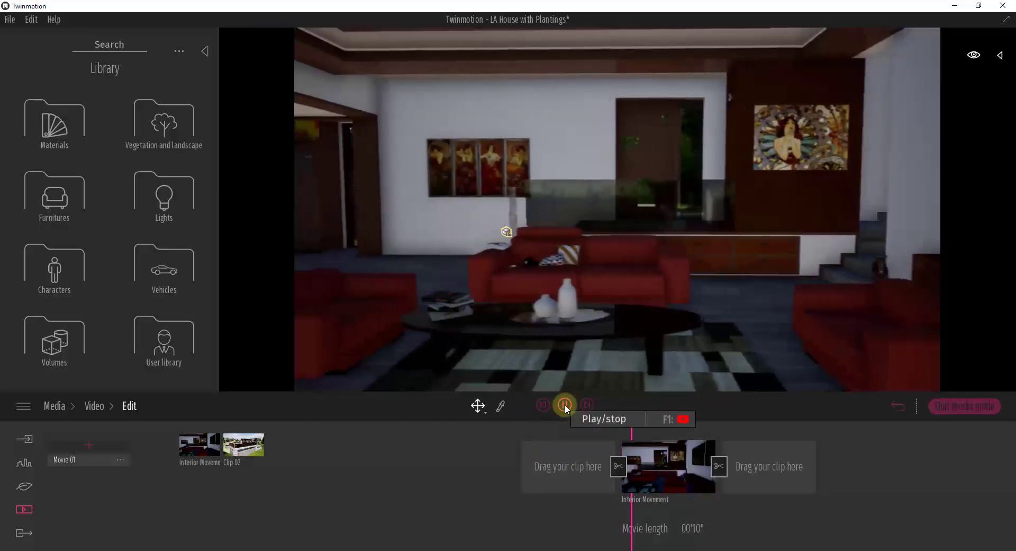
pyautogui.click(564, 404)
pyautogui.moveTo(244, 445); pyautogui.dragTo(771, 468)
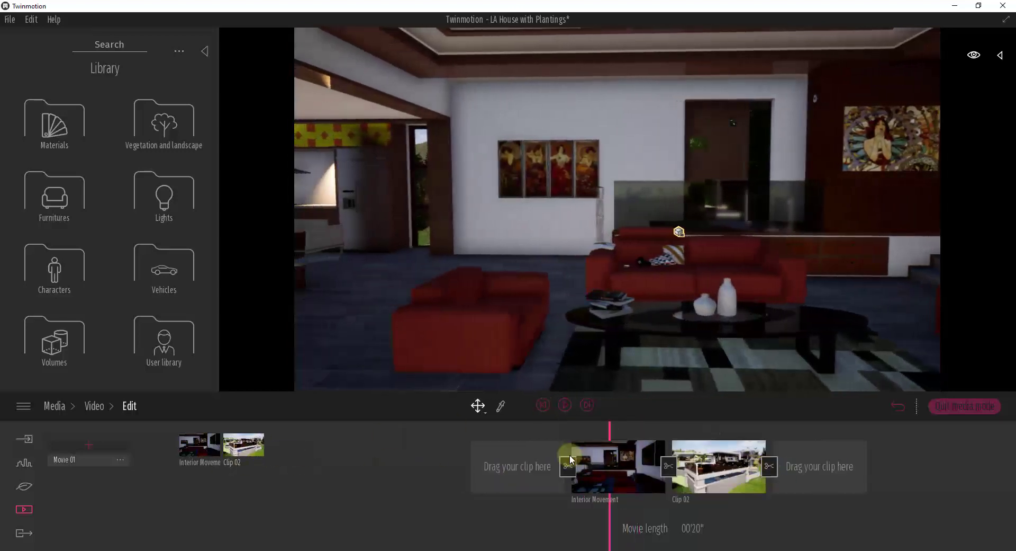
# - Play the assembled movie to check the cut from Interior Movement to Clip 02
pyautogui.click(564, 406)
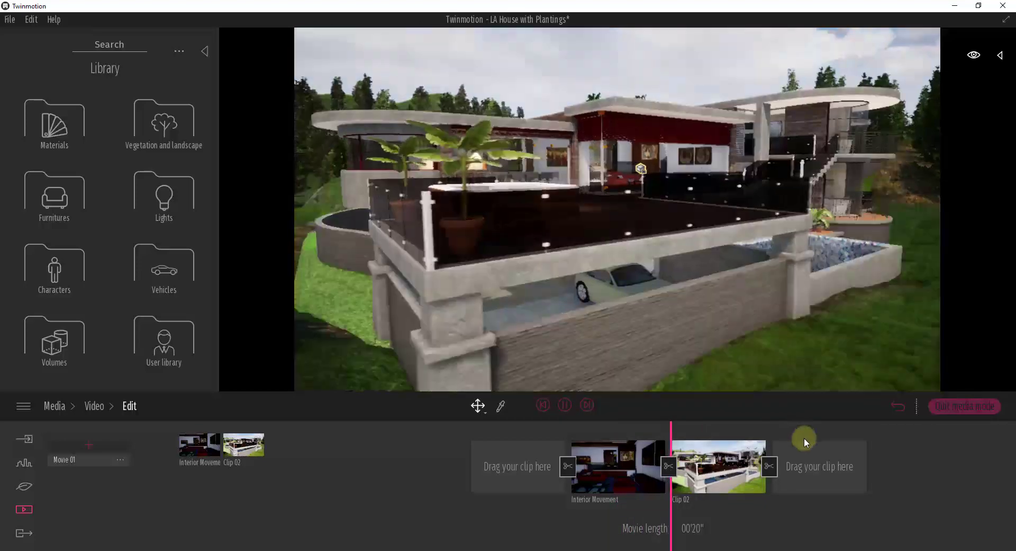
pyautogui.moveTo(708, 486)
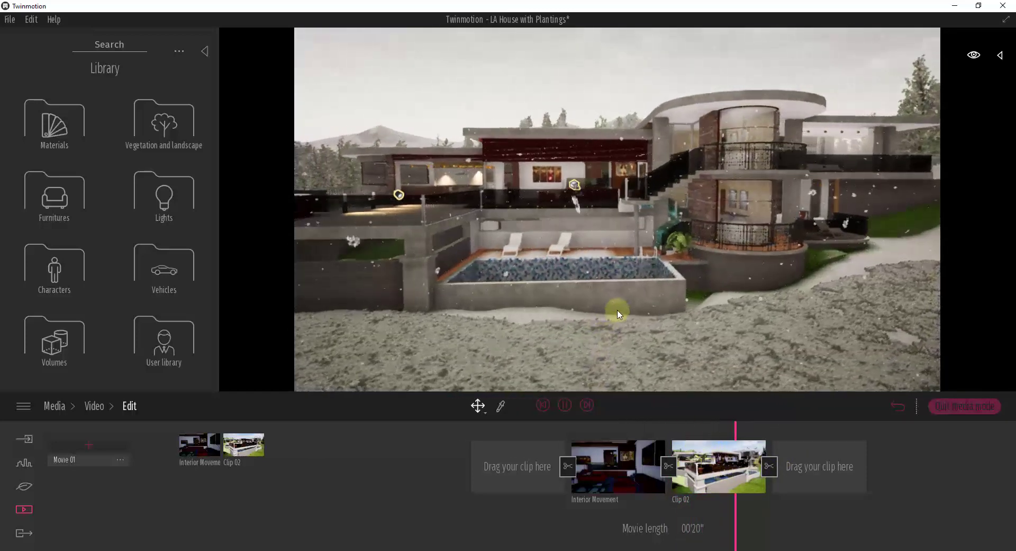
pyautogui.moveTo(712, 469)
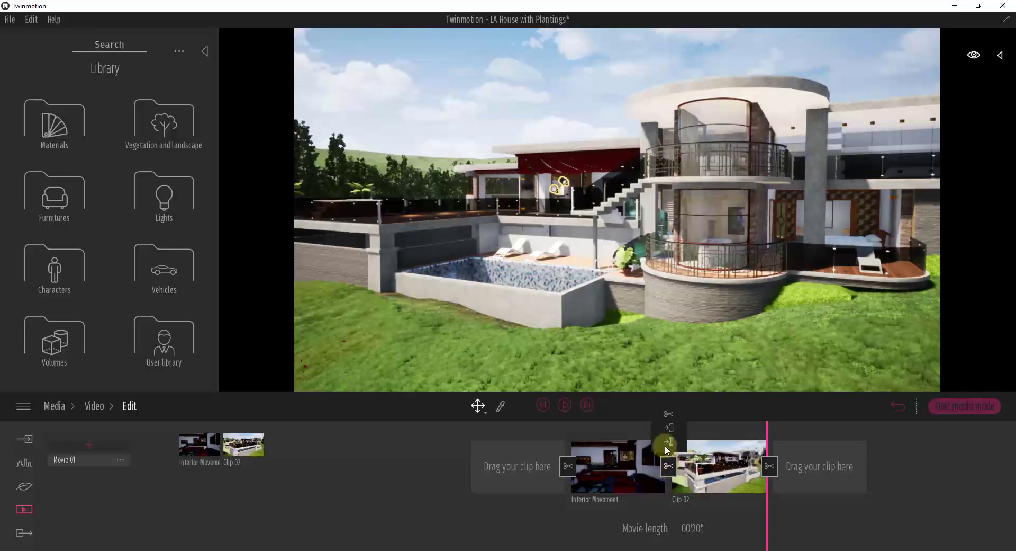
# - Replace the cut between Interior Movement and Clip 02 with the transition marked by an arrow into an outlined frame, and play the movie
pyautogui.click(668, 429)
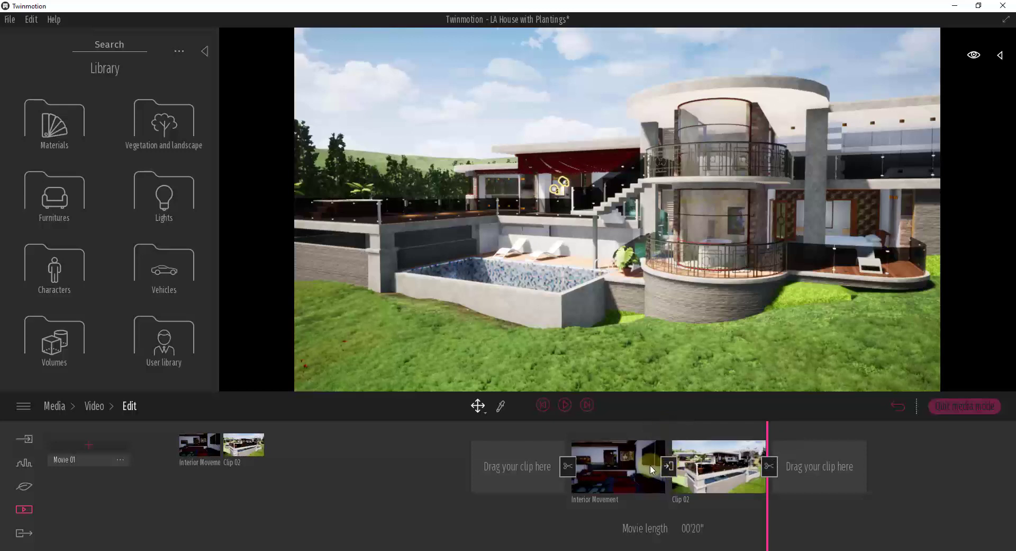
pyautogui.click(617, 462)
pyautogui.click(565, 405)
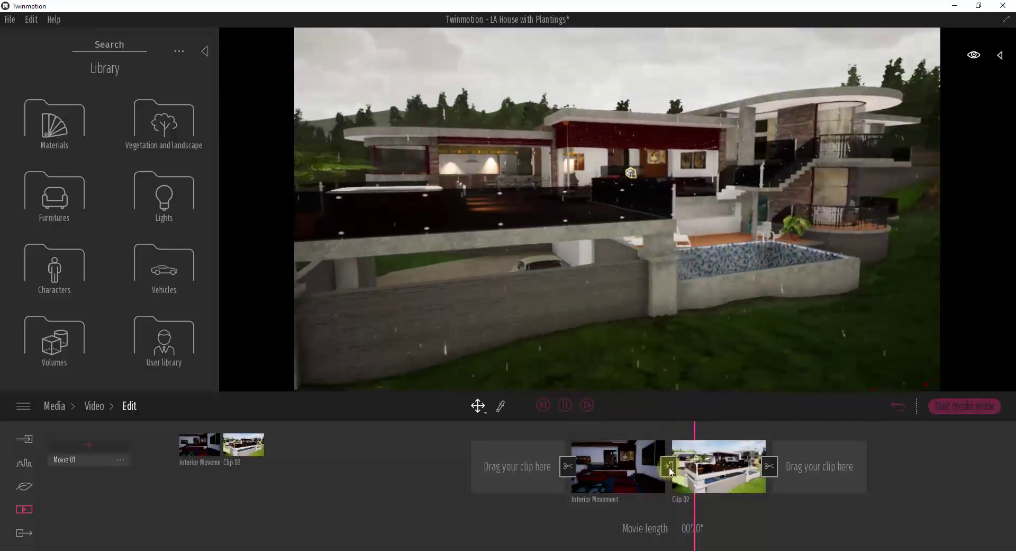
pyautogui.moveTo(670, 467)
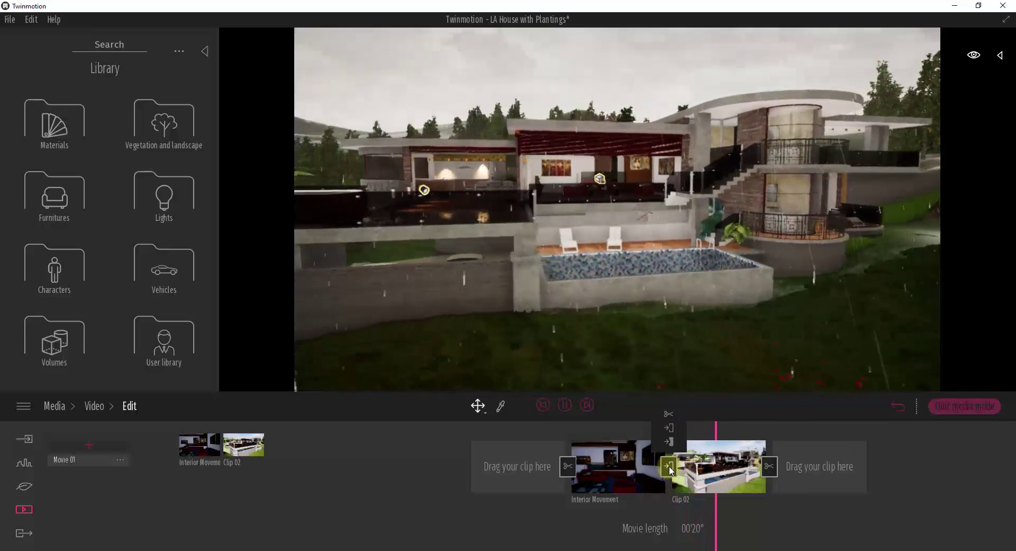
pyautogui.click(670, 427)
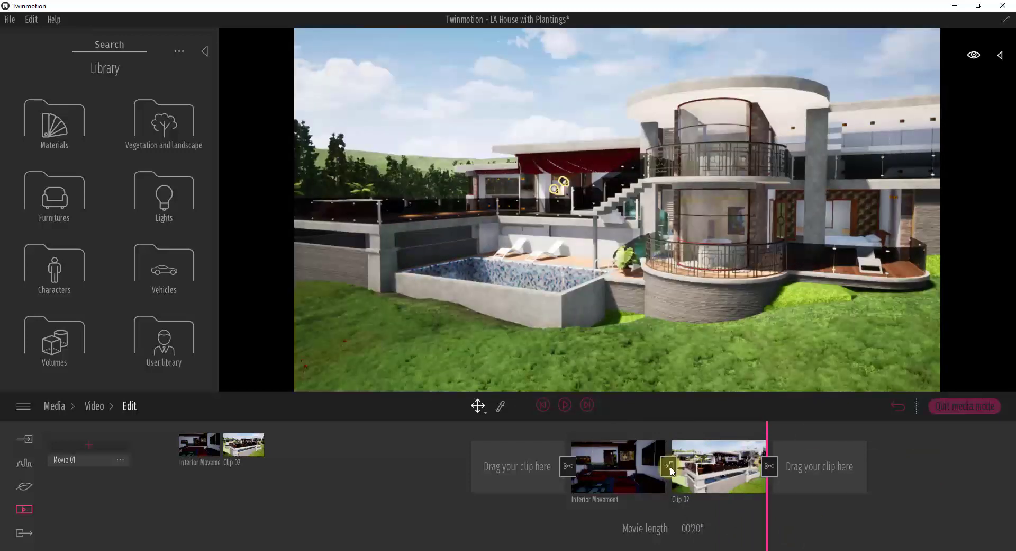
pyautogui.click(617, 444)
pyautogui.moveTo(720, 438)
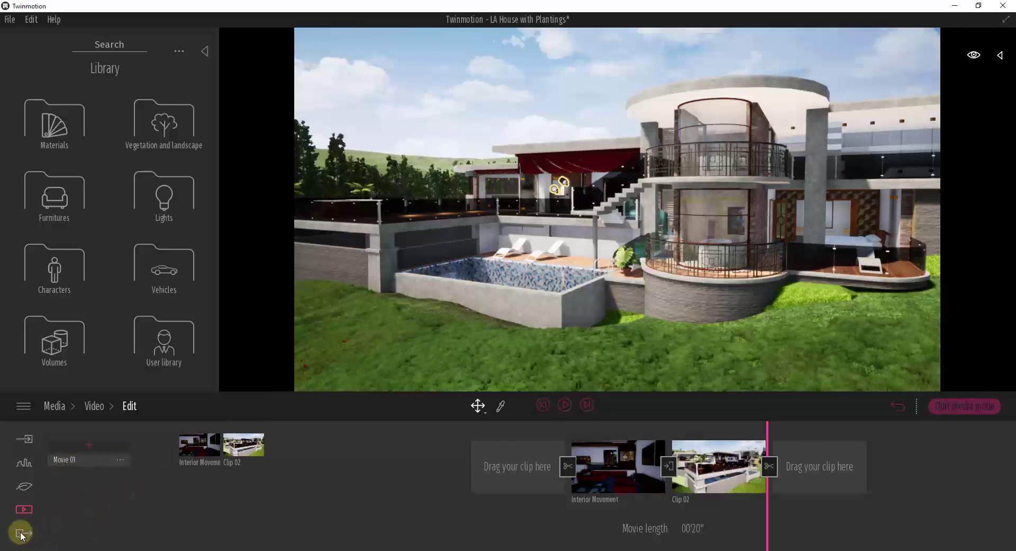
# - Export Movie 01 as a video to the folder 11 Exporting Videos from Twinmotion
pyautogui.click(22, 534)
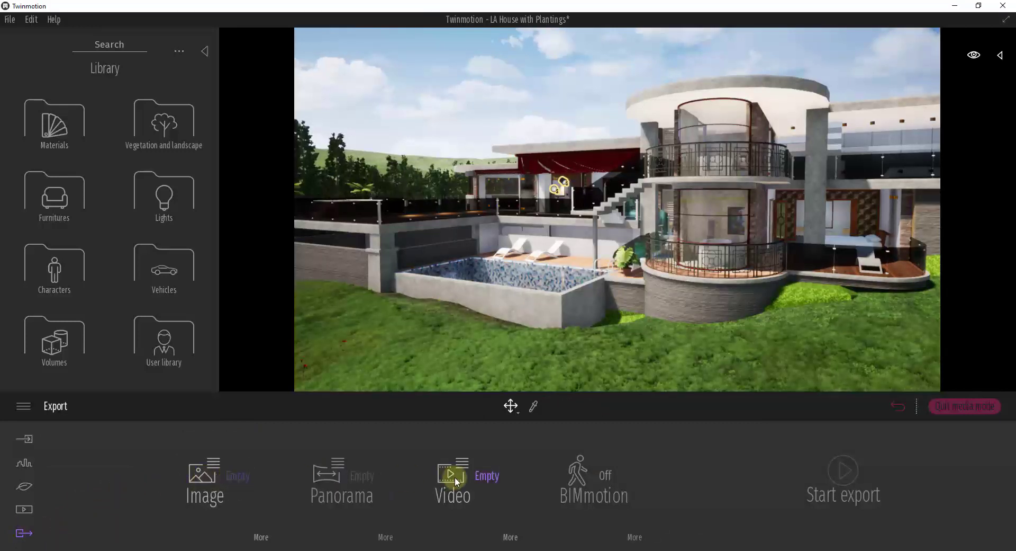
pyautogui.moveTo(458, 476)
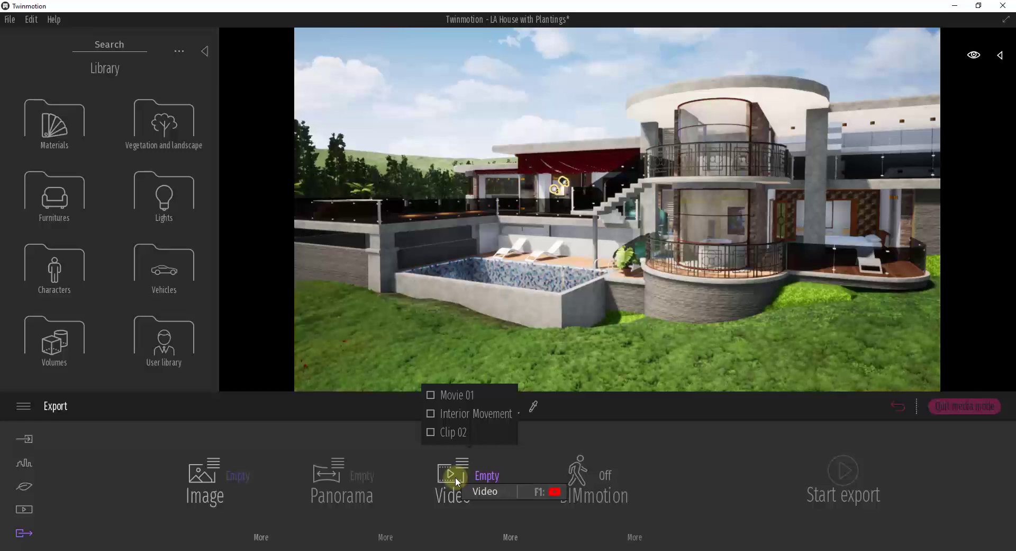
pyautogui.click(458, 396)
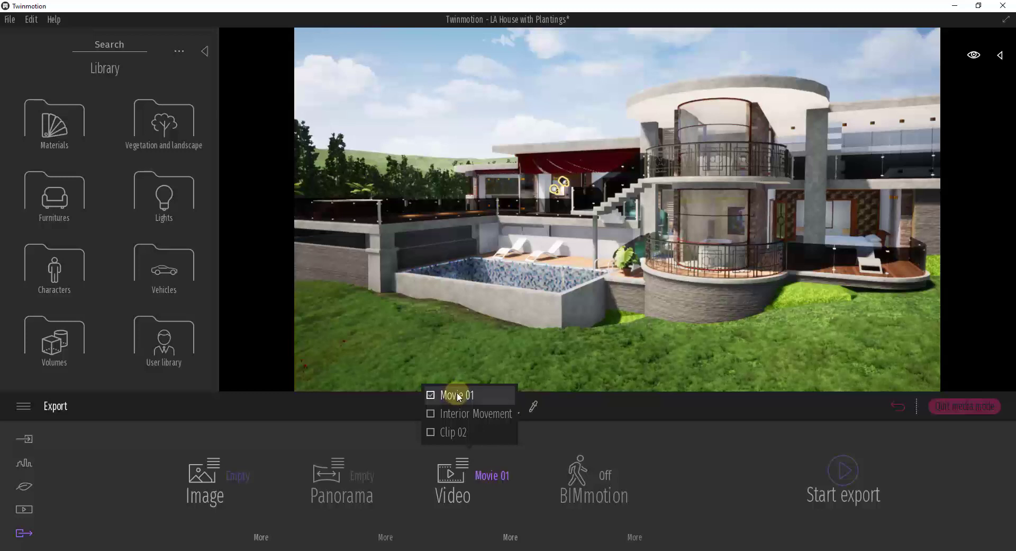
pyautogui.click(854, 476)
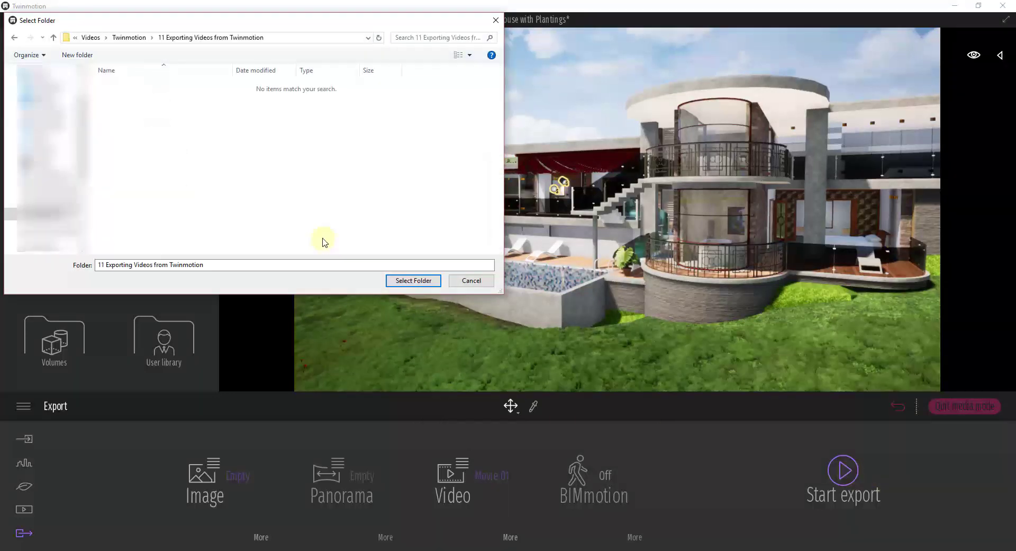
pyautogui.click(413, 281)
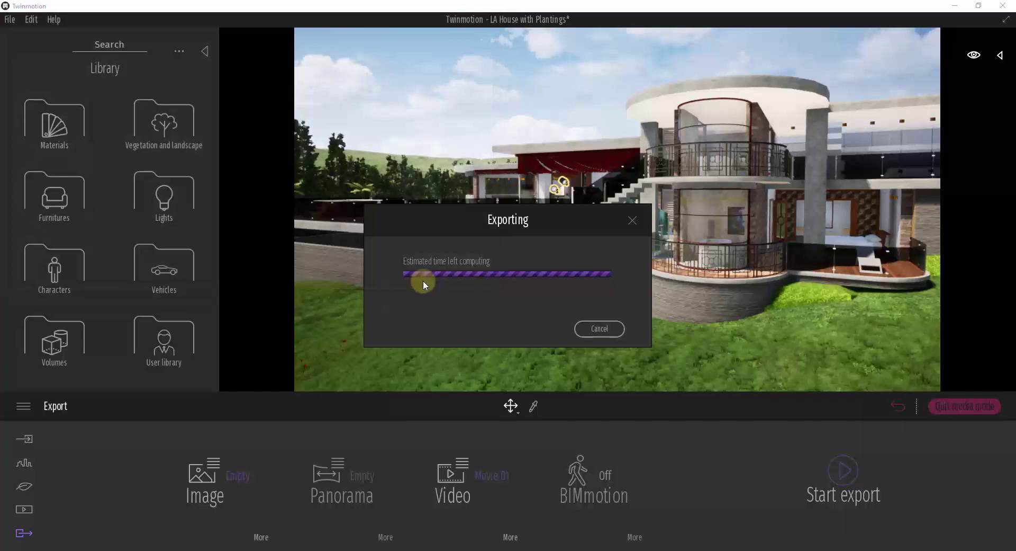